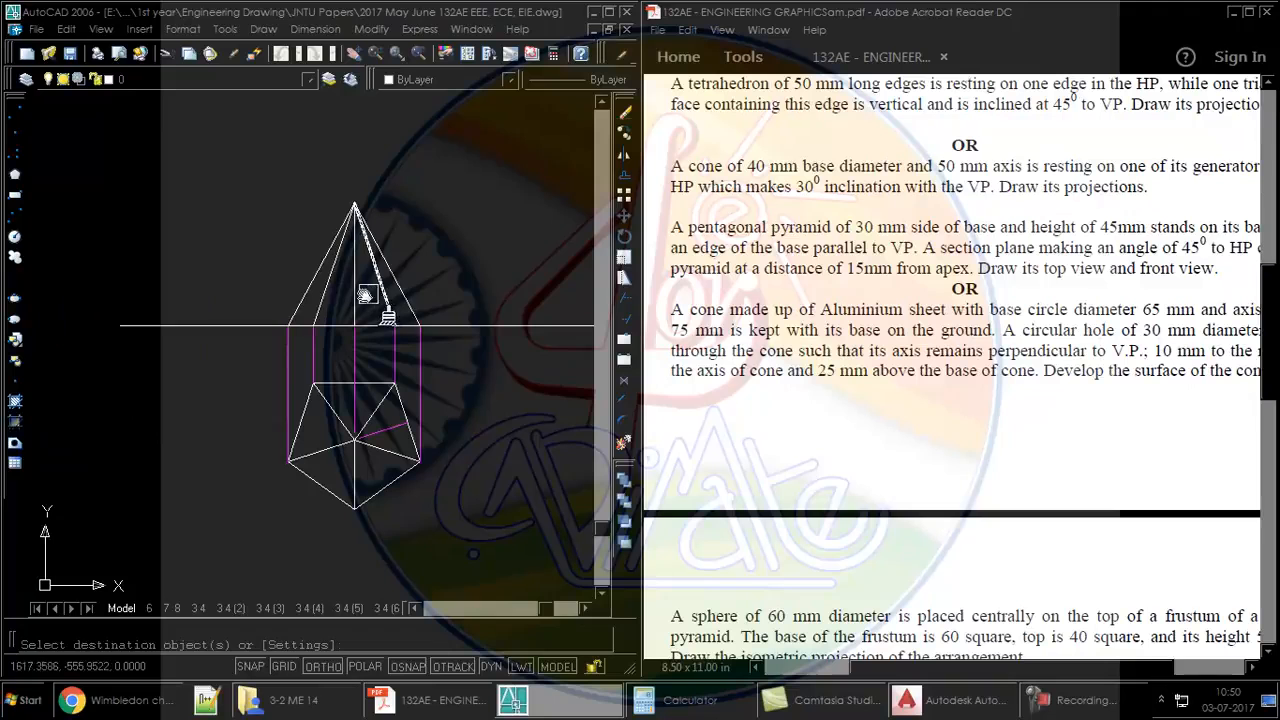
Step: Match the front view's base line, outer slant edges and left inner edge to the thick visible-line style
left_click(321, 295)
scroll(245, 323, "down", 5)
key("space")
key("space")
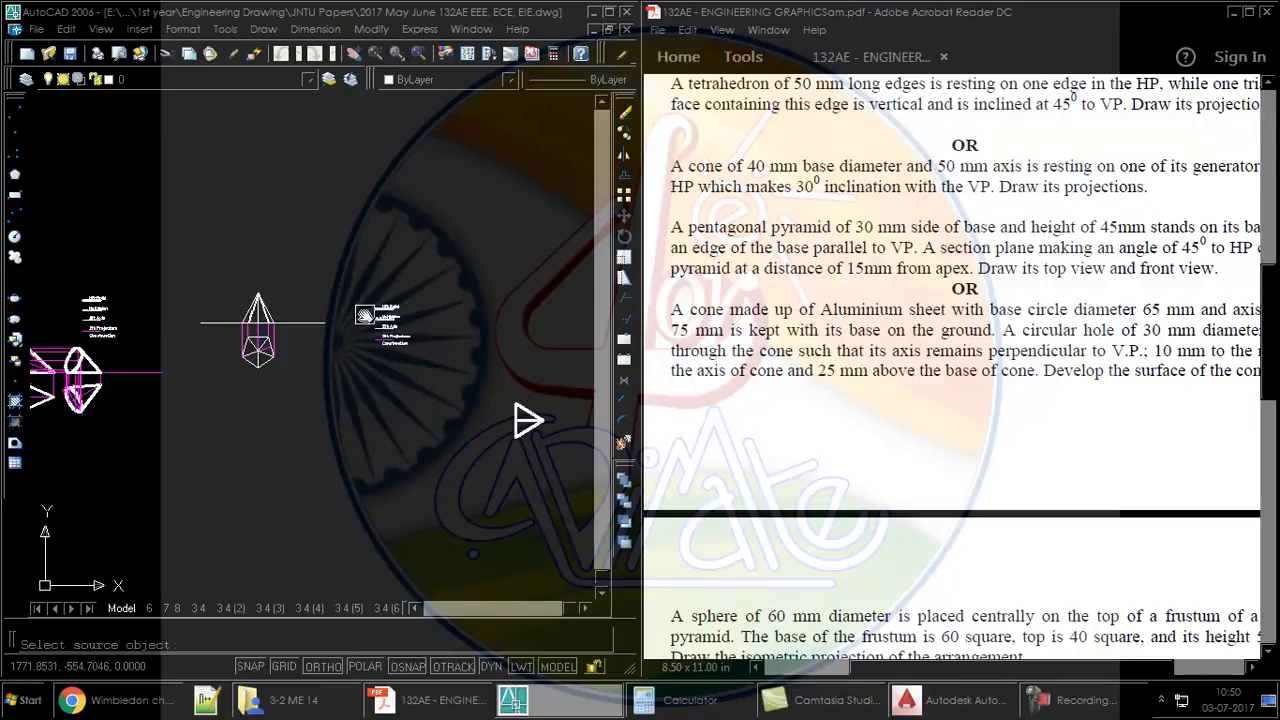
scroll(363, 312, "up", 4)
left_click(386, 296)
middle_click_drag(298, 287, 509, 219)
left_click(303, 249)
left_click(280, 269)
left_click(238, 237)
left_click(223, 246)
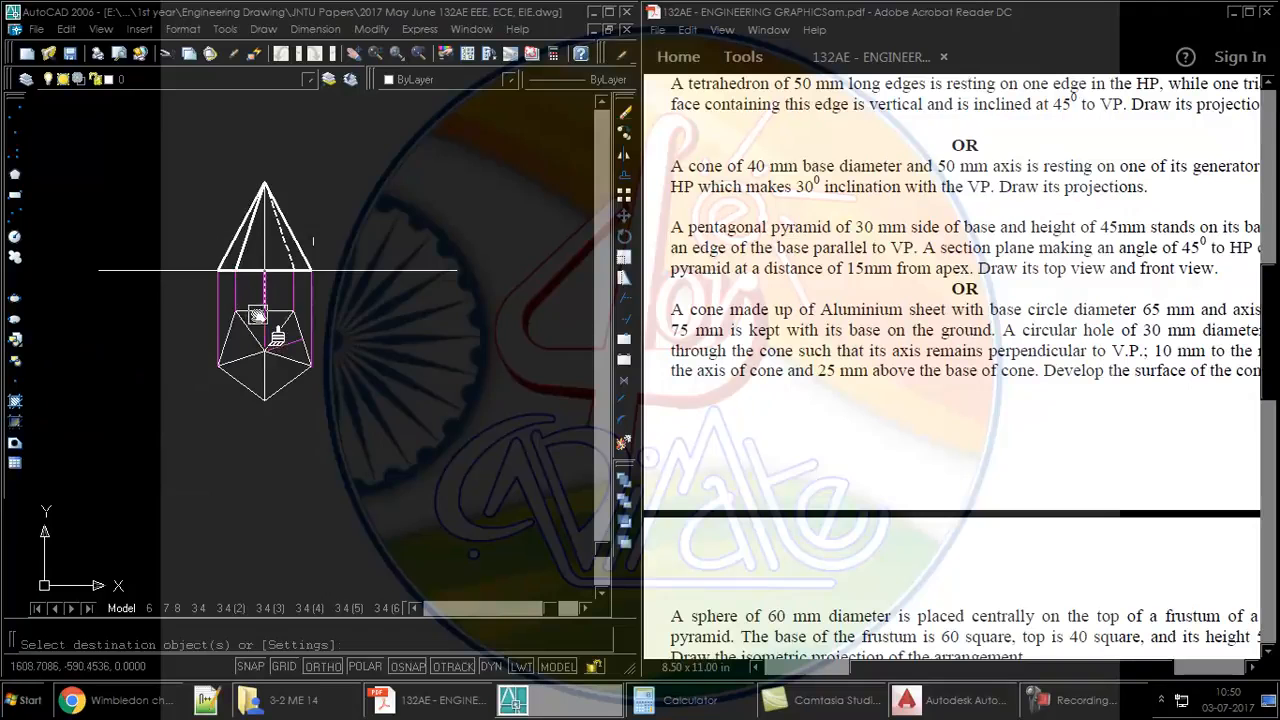
Step: Apply the thick visible-line style to the pentagon's sides and converging slant edges in the top view
scroll(249, 310, "up", 5)
left_click(248, 313)
left_click(250, 362)
left_click(230, 450)
left_click(294, 490)
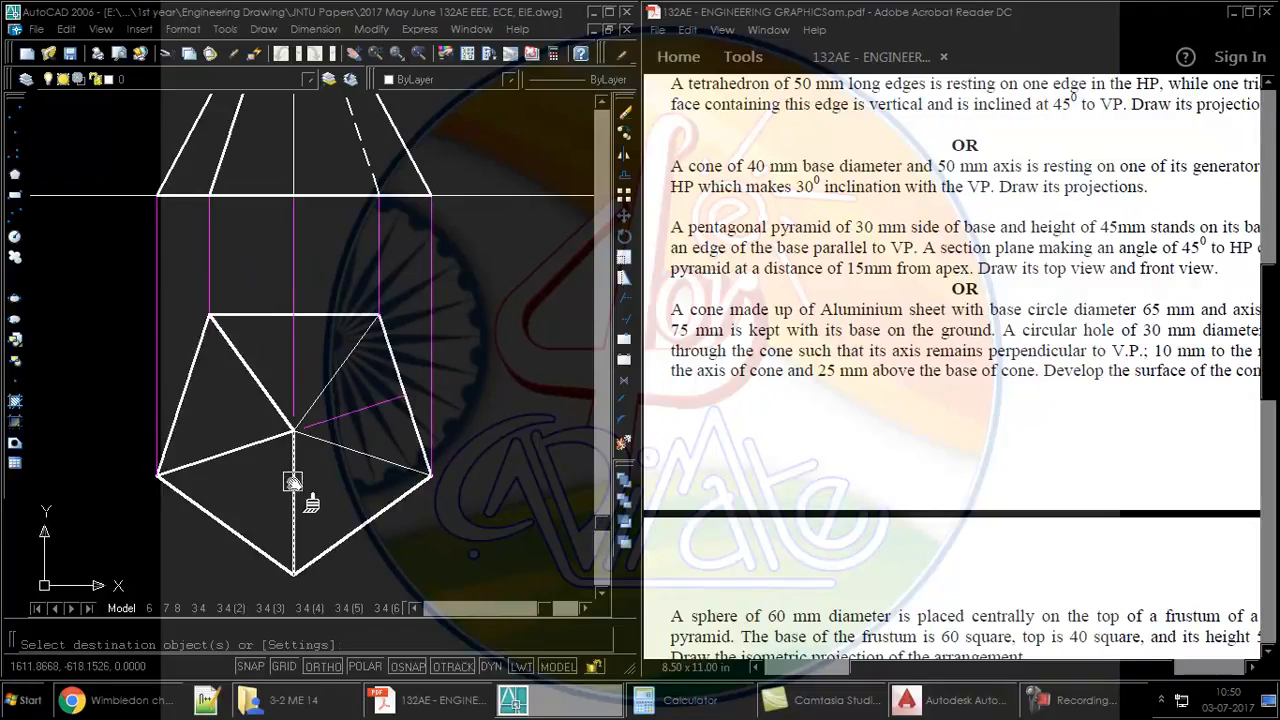
left_click(333, 383)
left_click(341, 446)
Step: Match the front view's centre edge to the thick line style and its left inner edge to the dashed hidden style
scroll(320, 390, "down", 2)
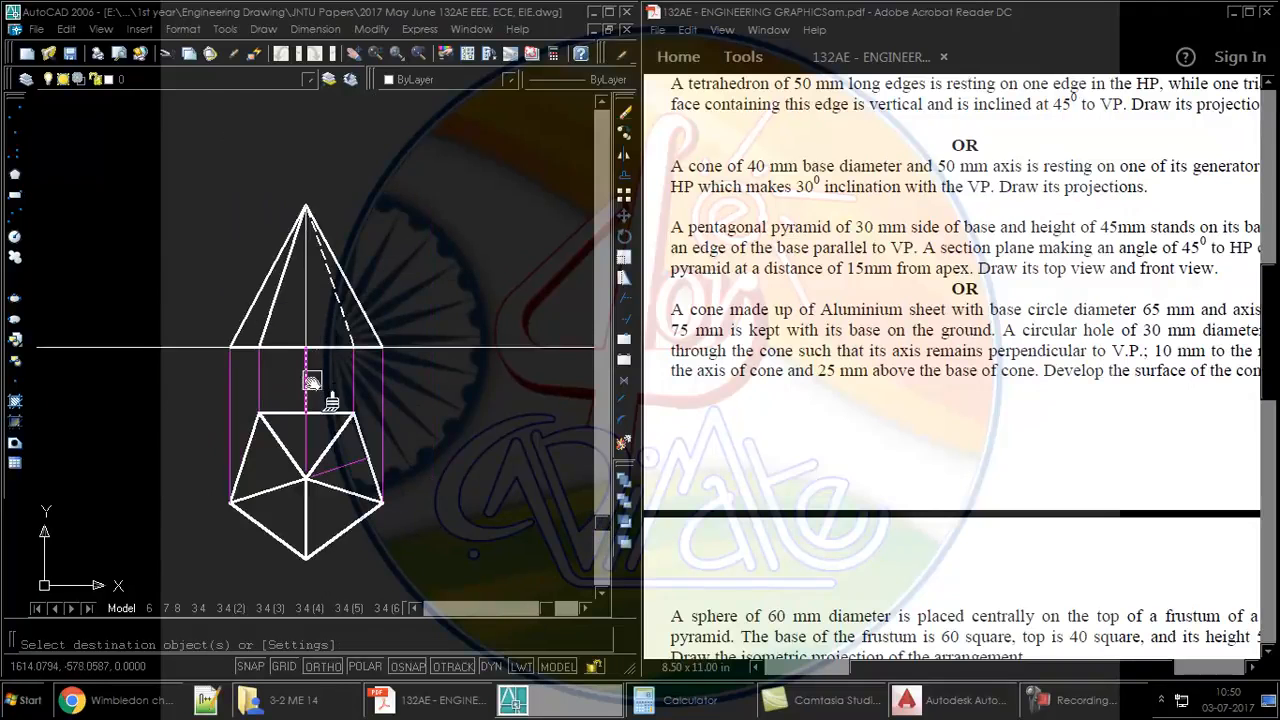
left_click(307, 338)
left_click(271, 314)
scroll(270, 315, "down", 4)
key("Escape")
scroll(332, 306, "up", 3)
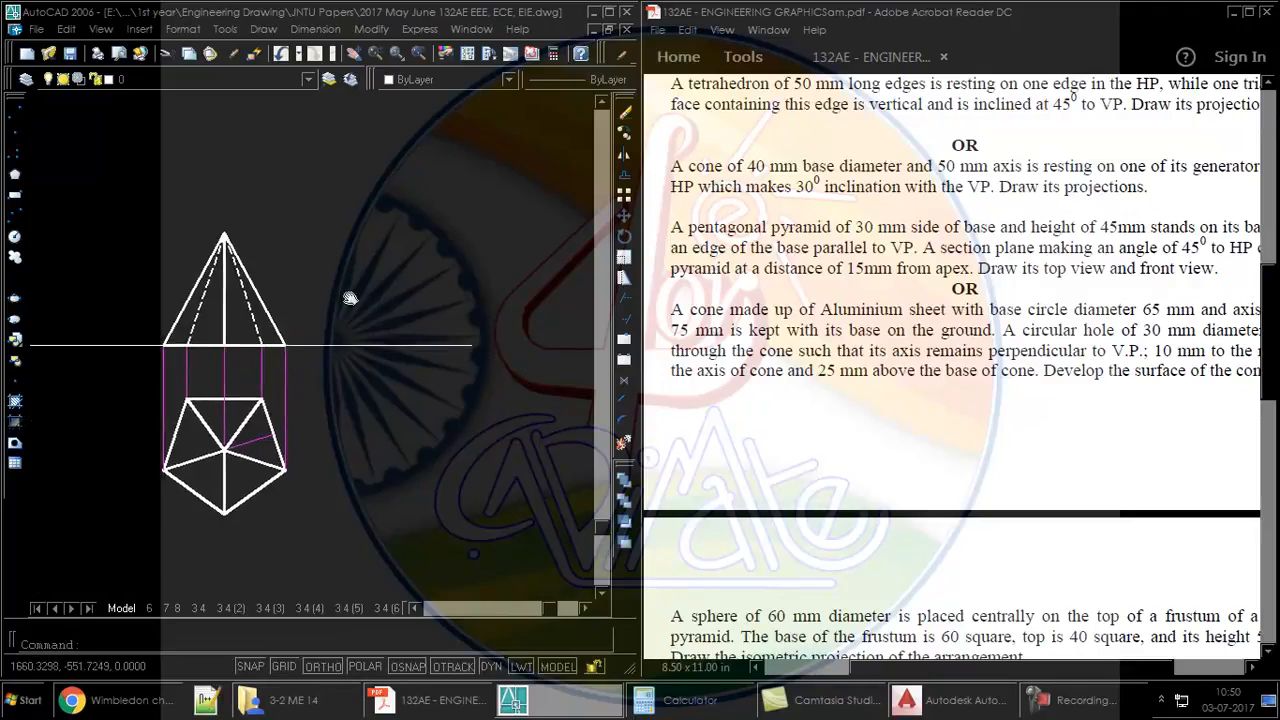
middle_click_drag(350, 298, 363, 275)
Step: Switch to the question paper PDF and review the pentagonal pyramid section problem at full line width
left_click(1008, 237)
scroll(1162, 247, "down", 3, "ctrl")
mouse_move(1170, 249)
left_mouse_down()
mouse_move(1031, 248)
mouse_move(1152, 250)
left_mouse_up()
left_click_drag(1022, 259, 876, 277)
mouse_move(981, 296)
left_mouse_down()
mouse_move(1020, 294)
mouse_move(976, 276)
mouse_move(998, 292)
mouse_move(937, 292)
mouse_move(985, 294)
left_mouse_up()
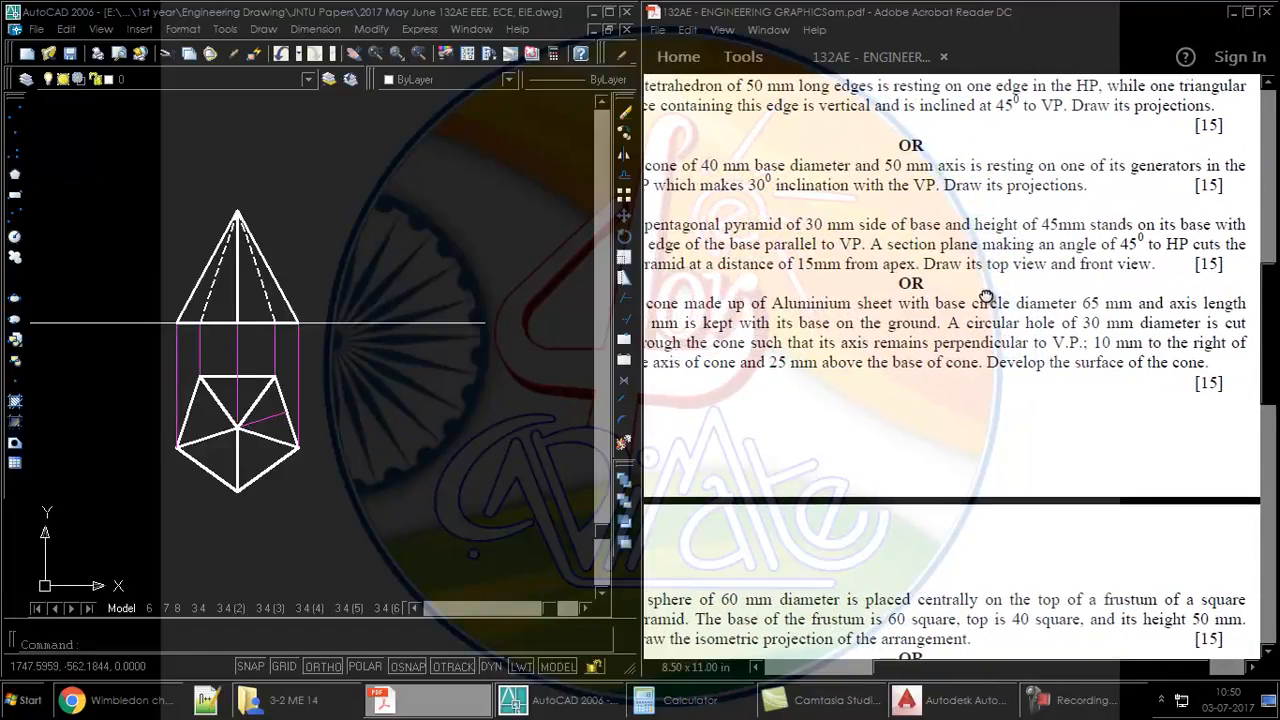
Step: Switch back to AutoCAD and draw a 100 mm line inclined at 45° beside the pyramid's front view
left_click(490, 262)
type("L")
key("Return")
scroll(330, 245, "up", 4)
left_click(288, 366)
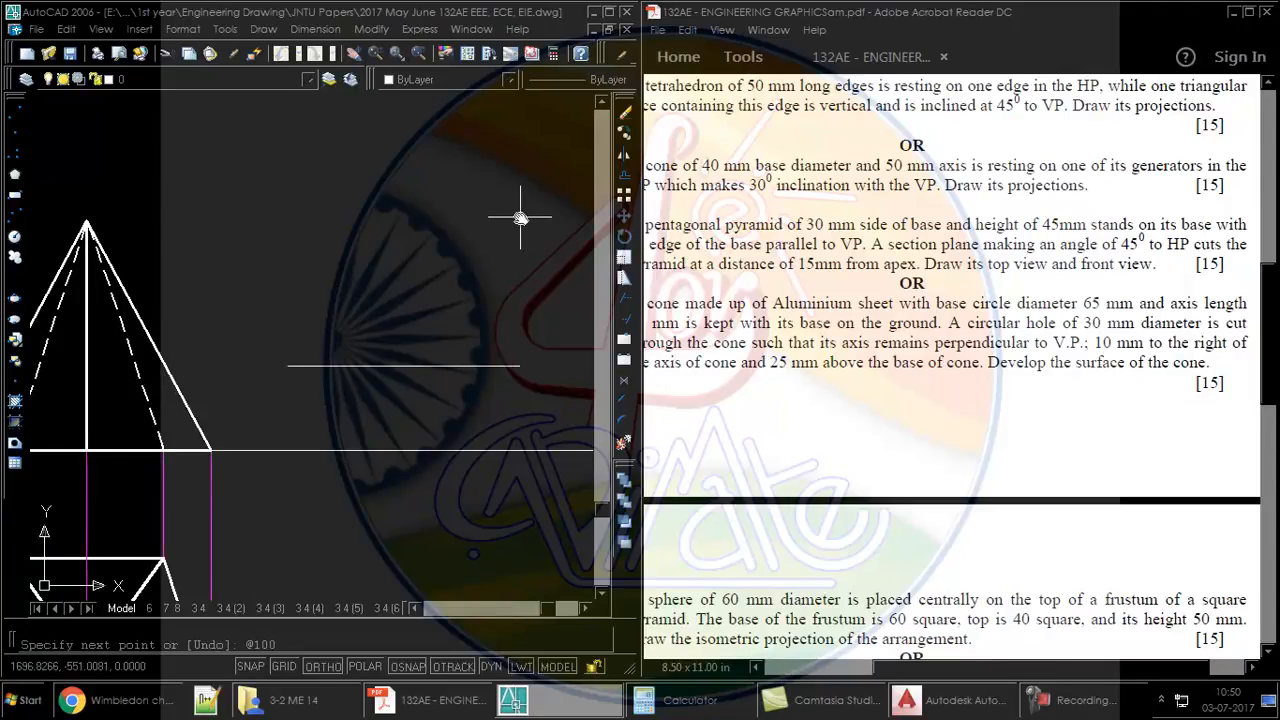
key("Return")
key("Return")
Step: Move the 45° line from its midpoint onto the pyramid's apex in the front view
left_click(500, 264)
left_click(326, 169)
middle_click_drag(407, 298, 460, 326)
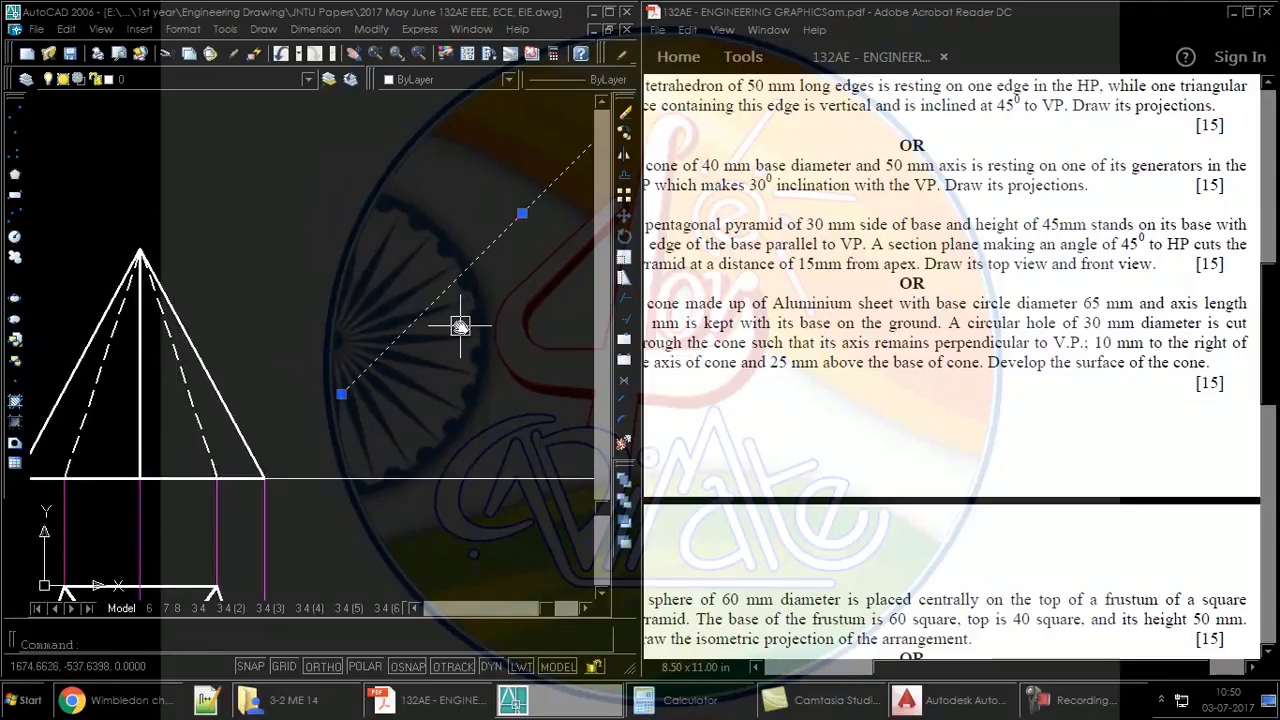
type("m")
key("Return")
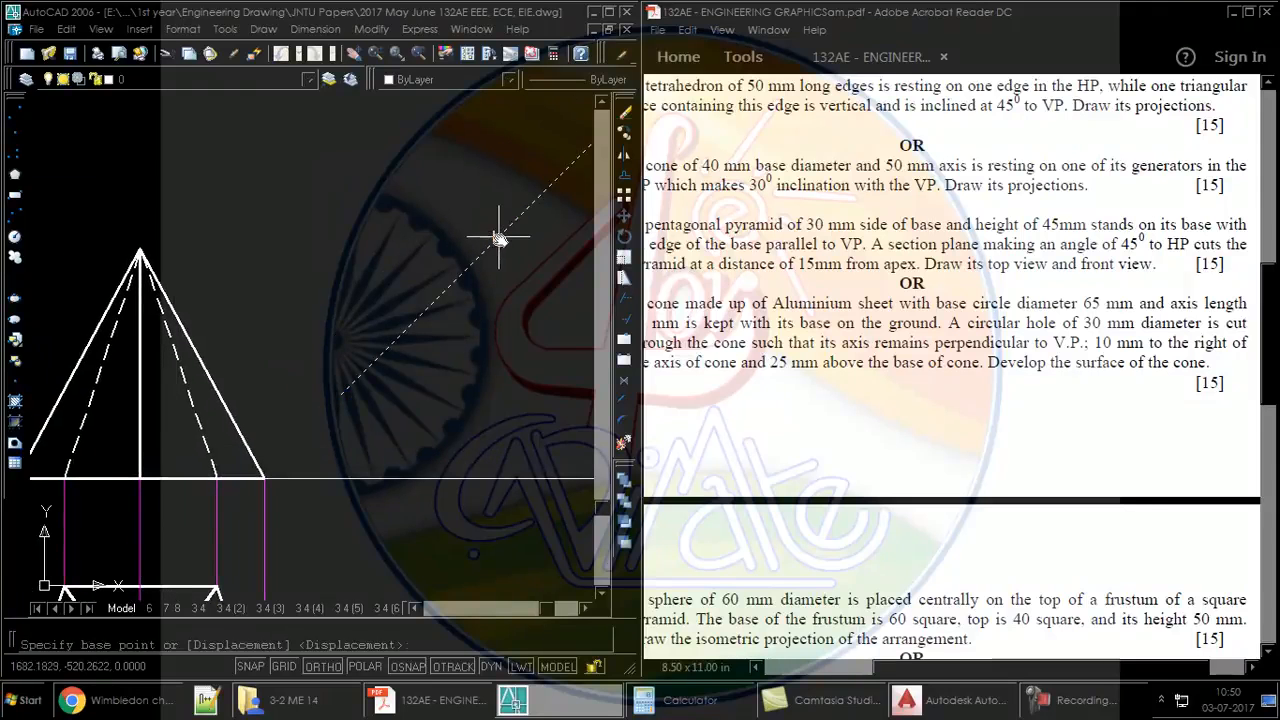
left_click(522, 213)
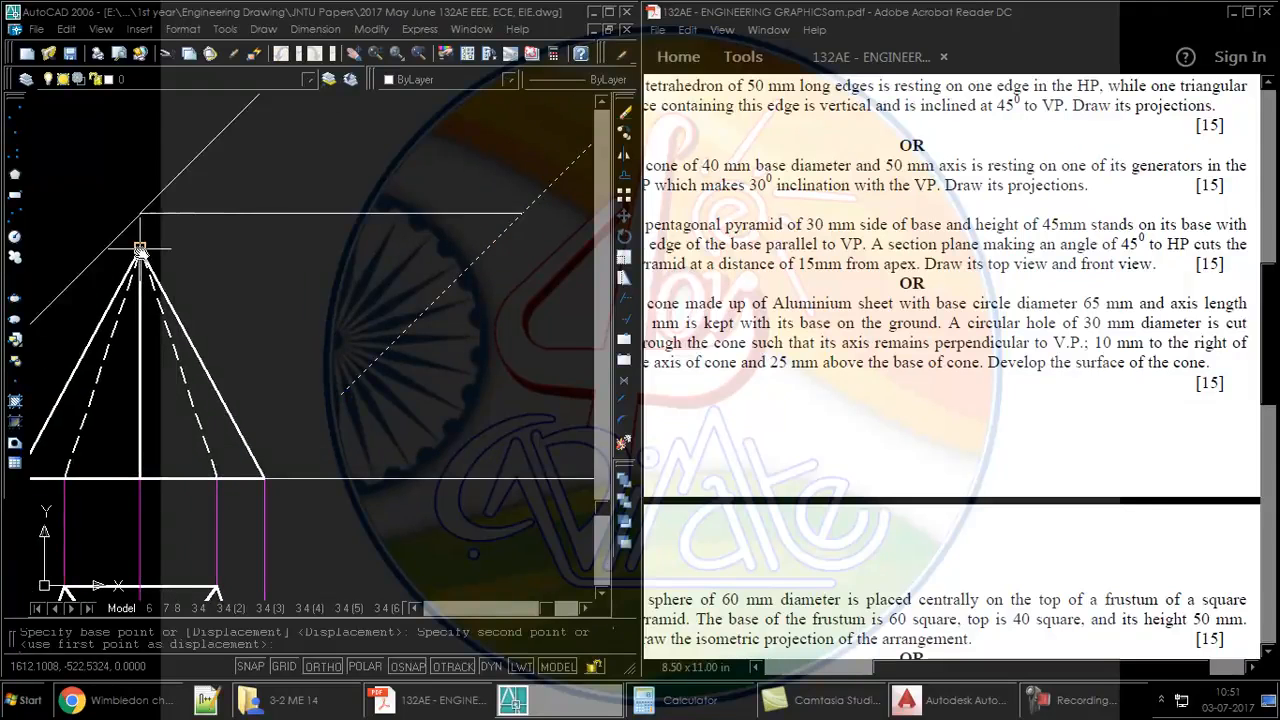
left_click(140, 252)
Step: Move the 45° section line vertically down 15 mm from the apex
left_click(246, 195)
left_click(214, 150)
middle_click_drag(229, 259, 326, 271)
type("m")
key("Return")
left_click(427, 218)
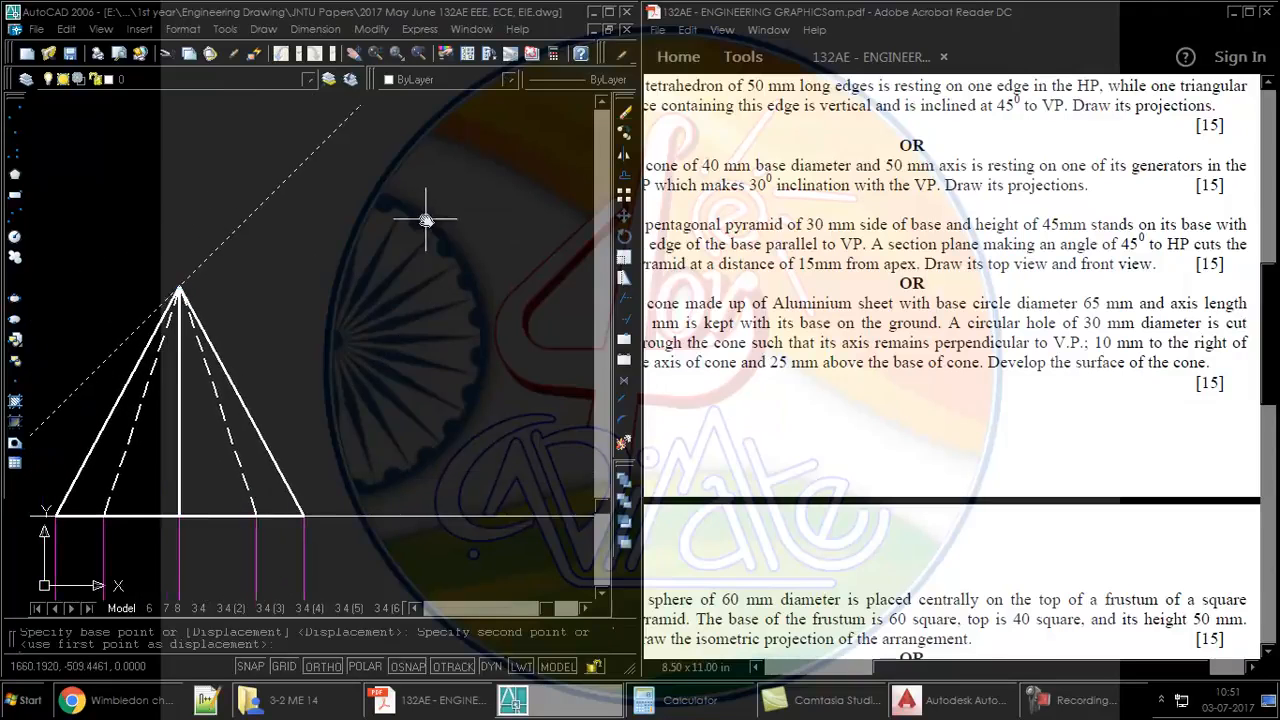
left_click(427, 290)
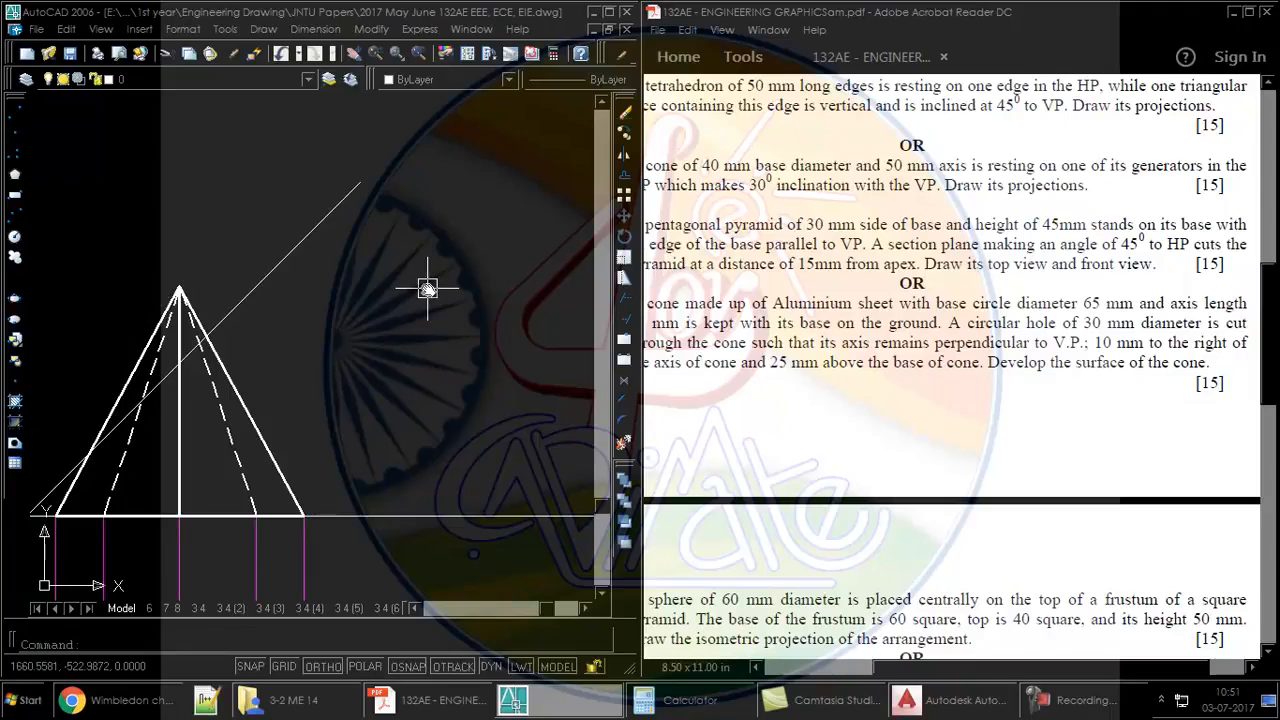
mouse_move(426, 299)
middle_mouse_down()
mouse_move(514, 280)
mouse_move(491, 314)
mouse_move(461, 326)
middle_mouse_up()
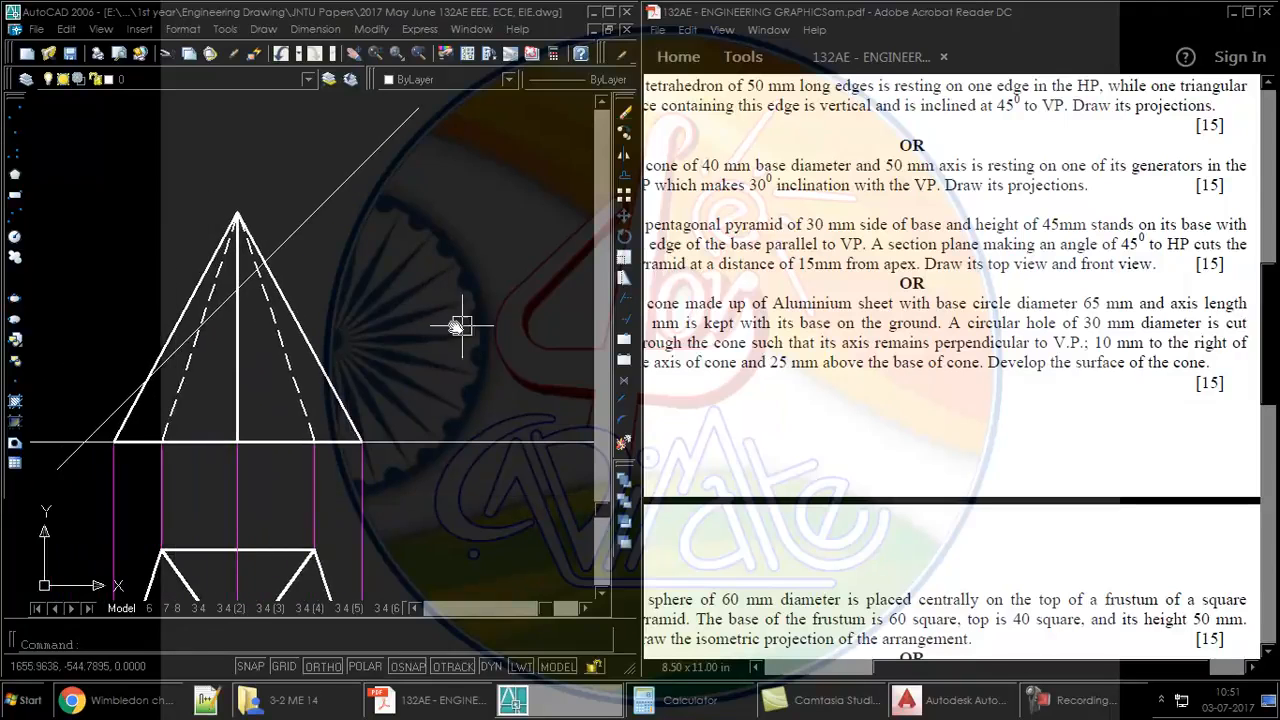
Step: Break the left outer slant edge and the left hidden edge where the section line crosses them
type("br")
key("Return")
scroll(143, 336, "up", 5)
left_click(190, 427)
left_click(189, 430)
key("Return")
left_click(343, 286)
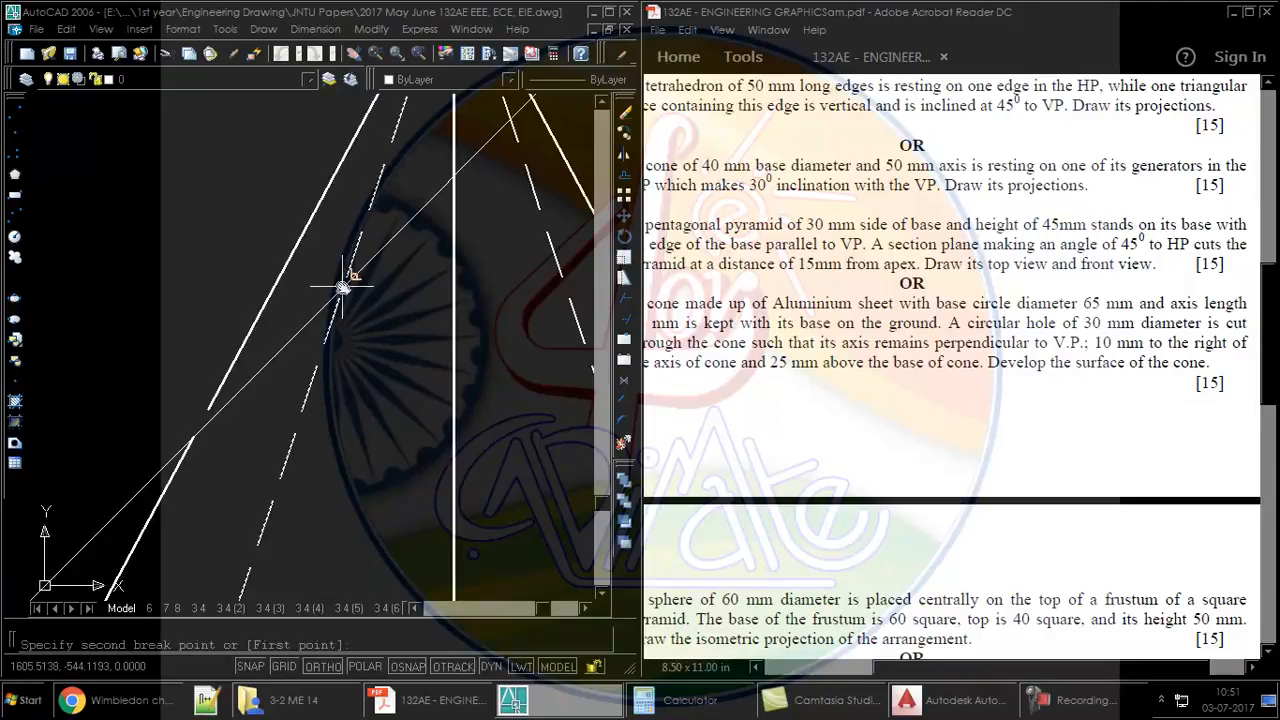
left_click(338, 290)
Step: Break the front view's centre edge where the section line crosses it
scroll(333, 291, "down", 5)
scroll(405, 216, "up", 4)
key("Return")
left_click(402, 210)
left_click(400, 224)
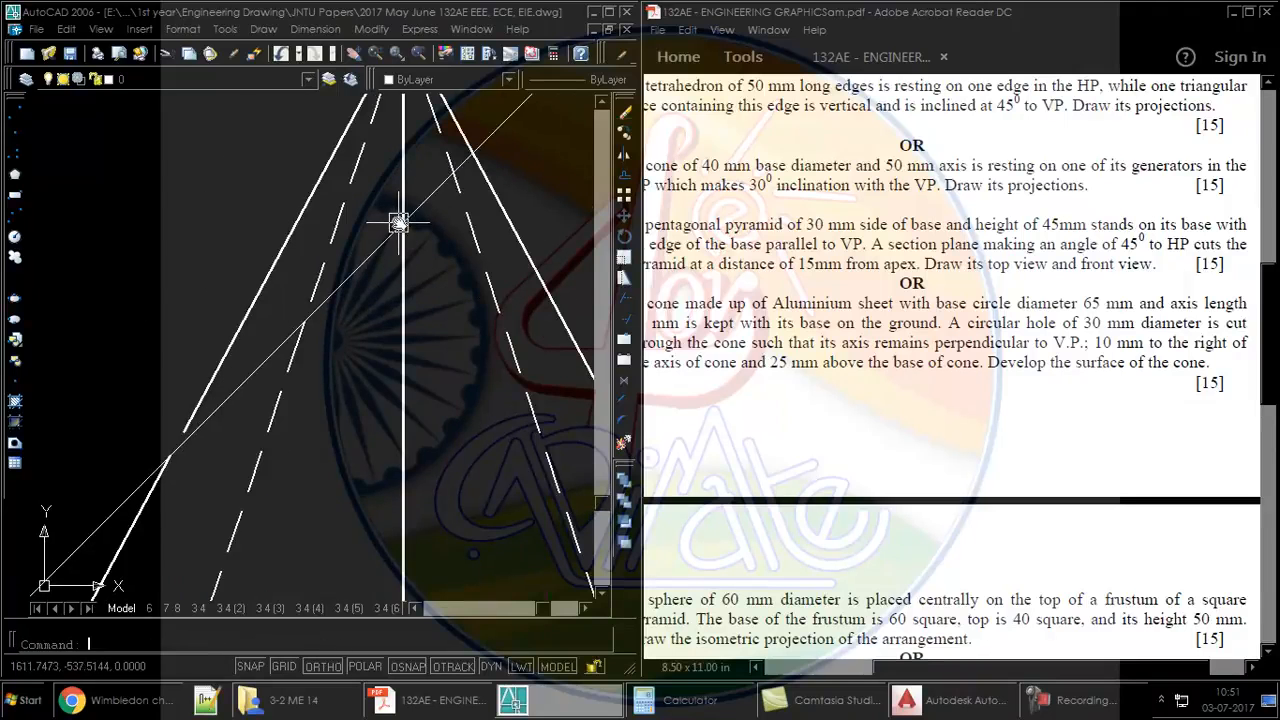
scroll(430, 192, "down", 3)
scroll(430, 192, "up", 3)
key("Return")
left_click(413, 242)
key("Escape")
Step: Break the right hidden edge and the right outer slant edge at the section line
scroll(413, 233, "up", 2)
key("Return")
left_click(409, 223)
left_click(417, 246)
key("Return")
left_click(447, 192)
left_click(456, 208)
scroll(453, 217, "down", 3)
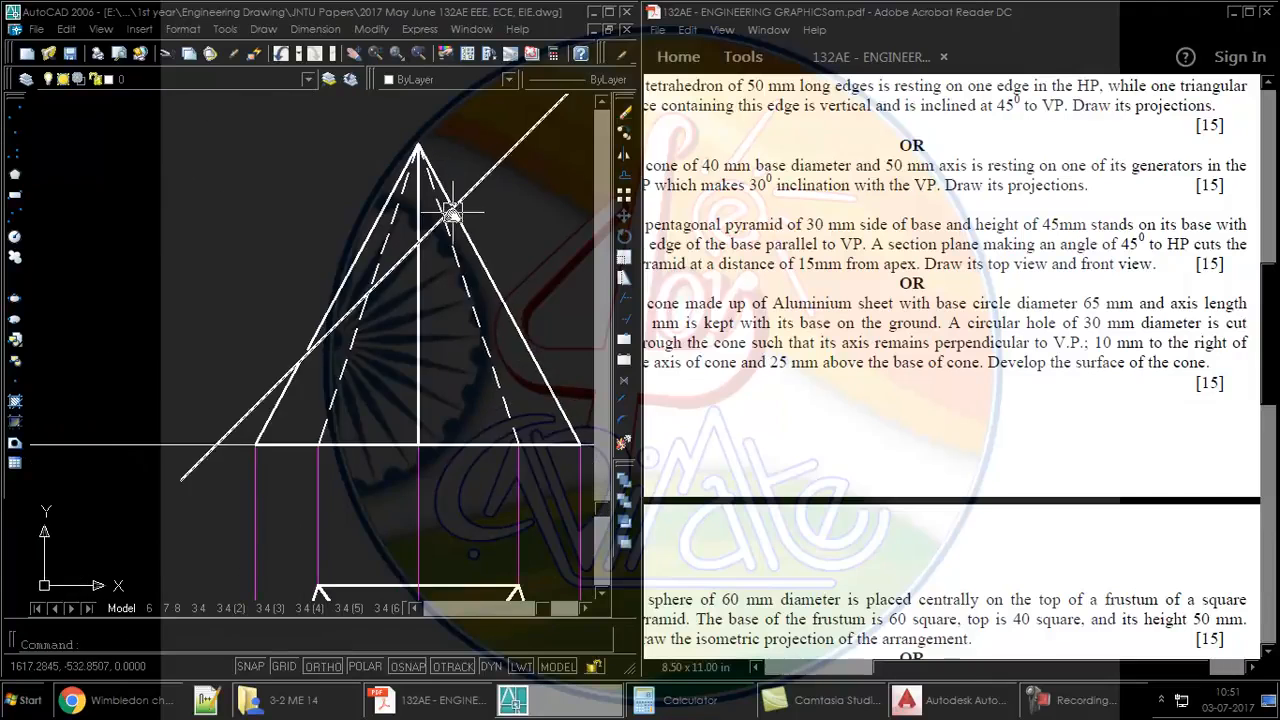
Step: Match the cut-off apex portions of the front view's edges to the thin magenta projection-line style
middle_click_drag(453, 231, 440, 209)
type("Ma")
key("Return")
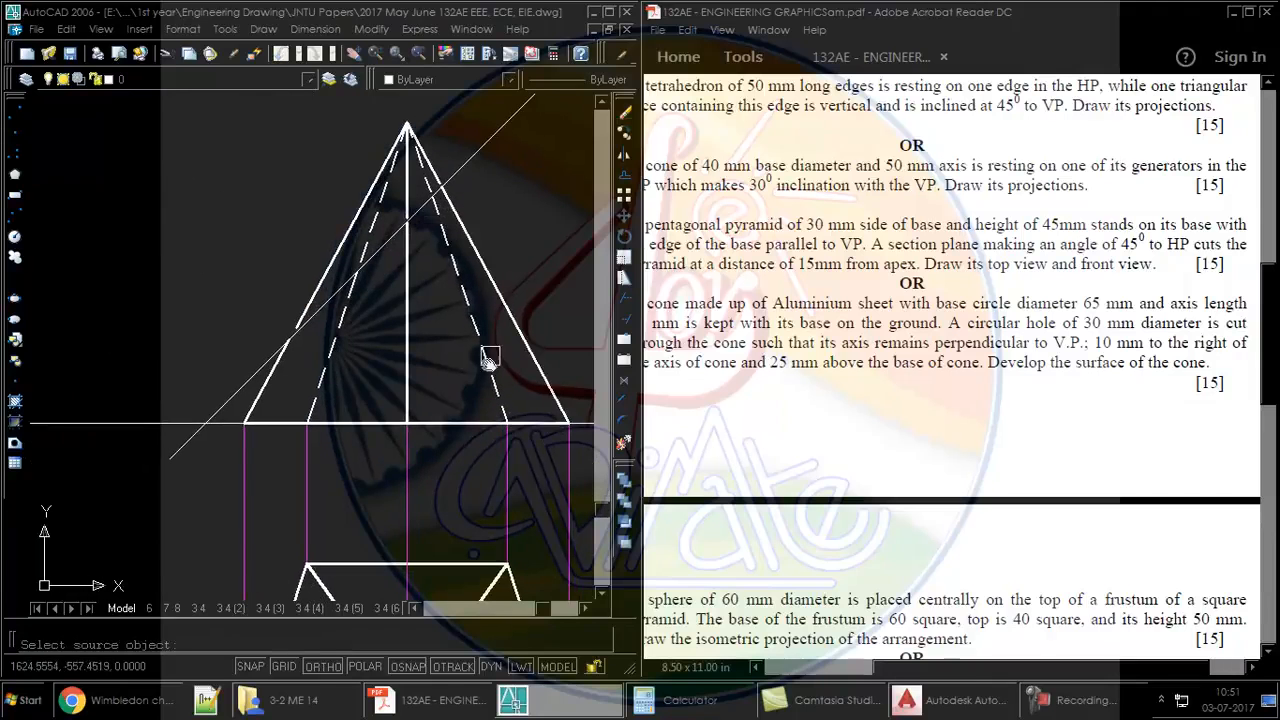
left_click(410, 459)
left_click(443, 115)
left_click(366, 144)
key("Escape")
middle_click_drag(436, 221, 410, 189)
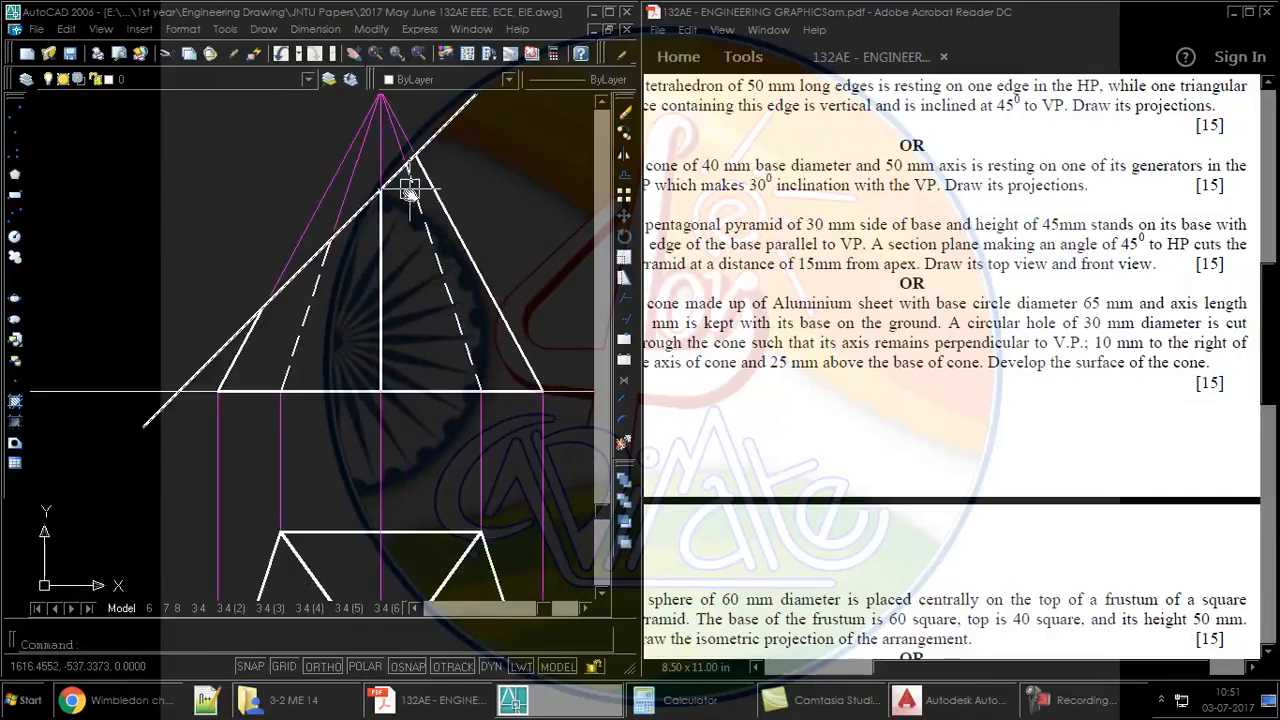
Step: Break the 45° section line where it meets the left and right outer slant edges
key("Return")
key("Escape")
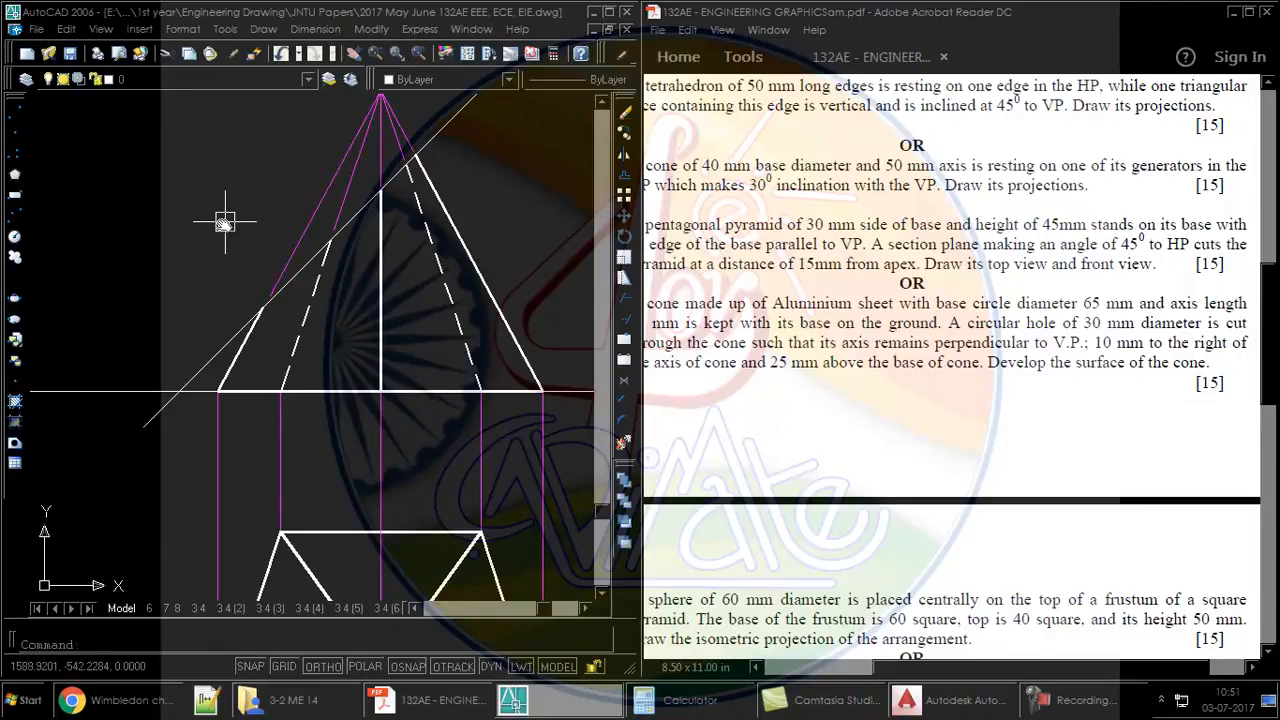
scroll(240, 289, "up", 5)
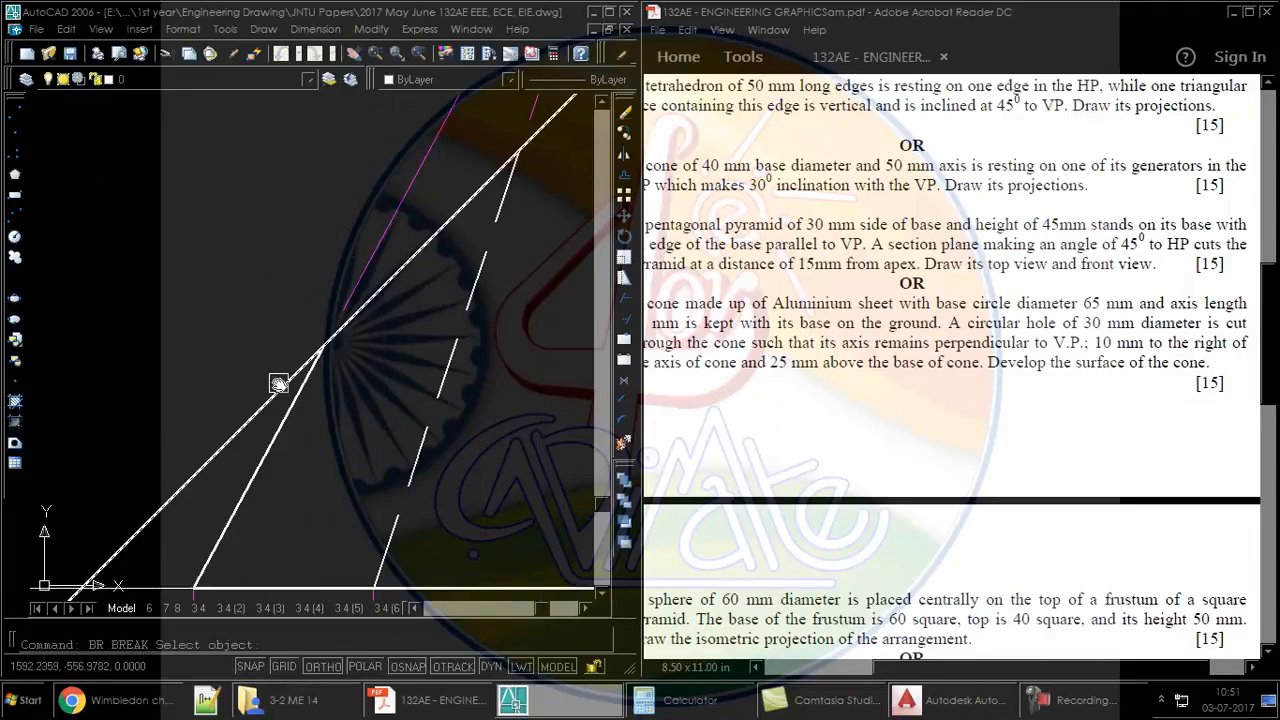
scroll(314, 349, "down", 6)
scroll(412, 228, "up", 5)
key("Return")
left_click(387, 233)
left_click(374, 245)
Step: Match the section line's outer ends to the magenta construction style and its middle part to the thick outline style
type("ma")
key("Return")
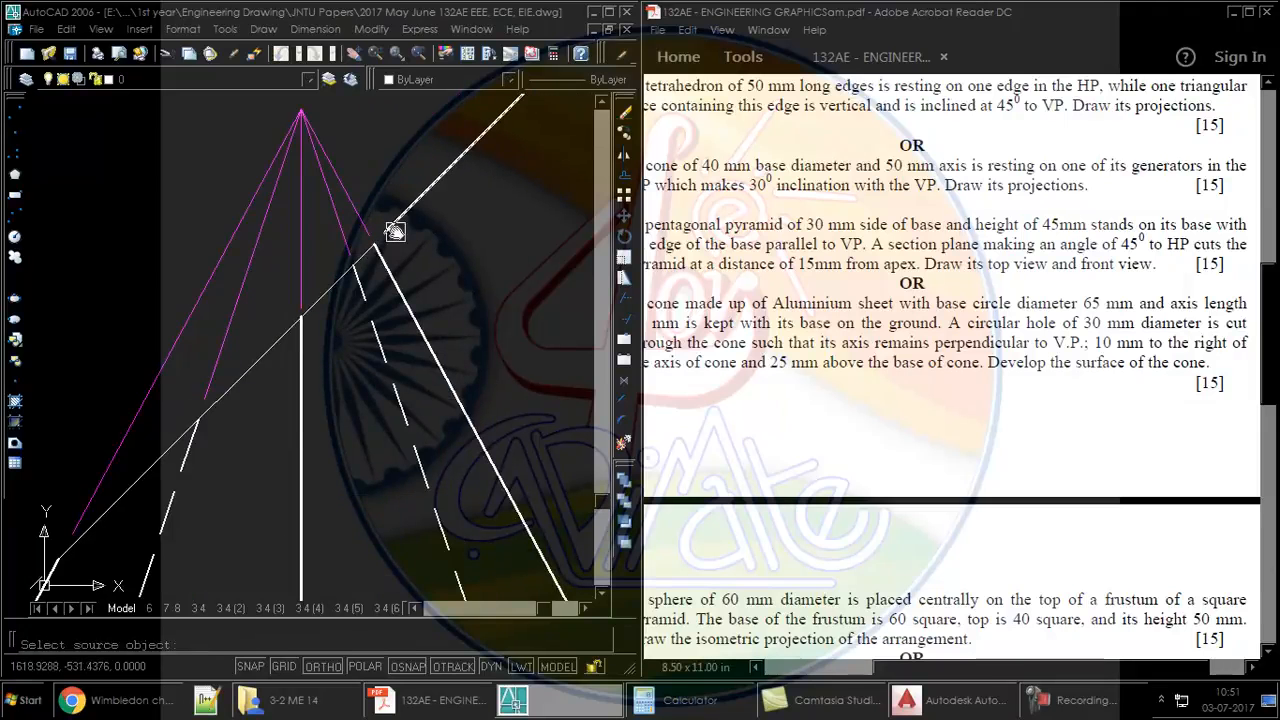
left_click(358, 213)
left_click(416, 209)
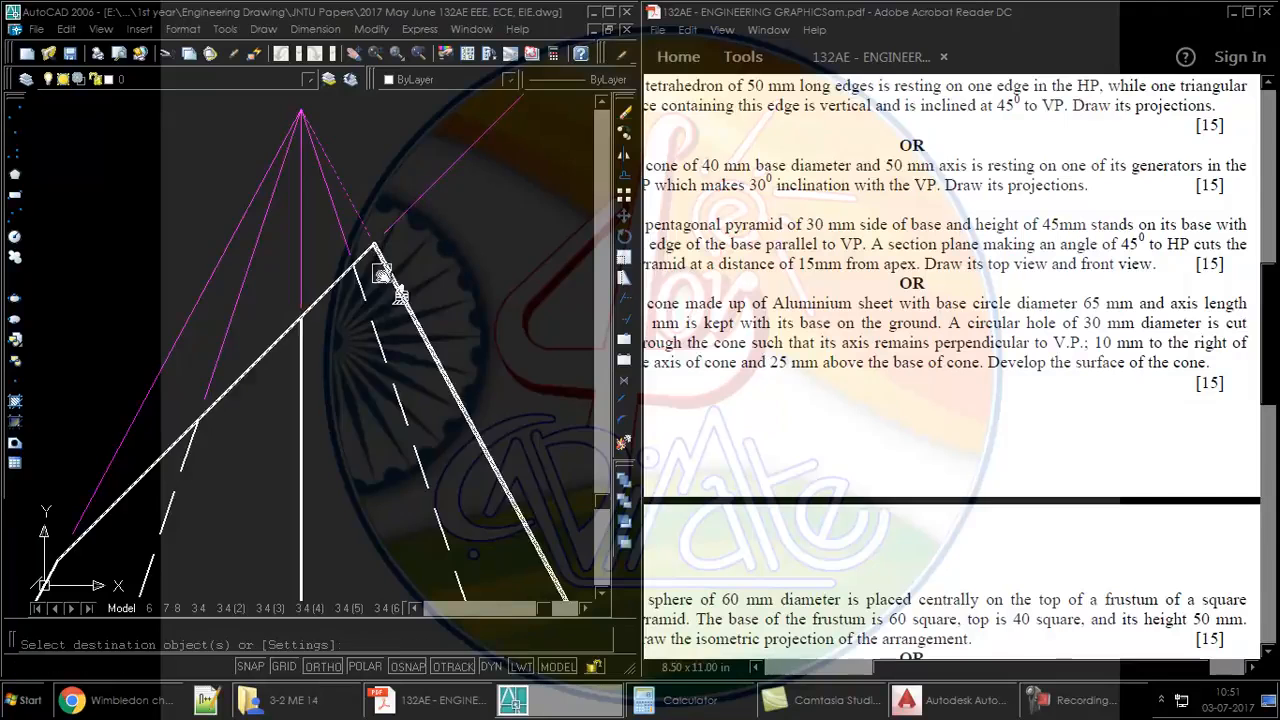
scroll(362, 285, "down", 3)
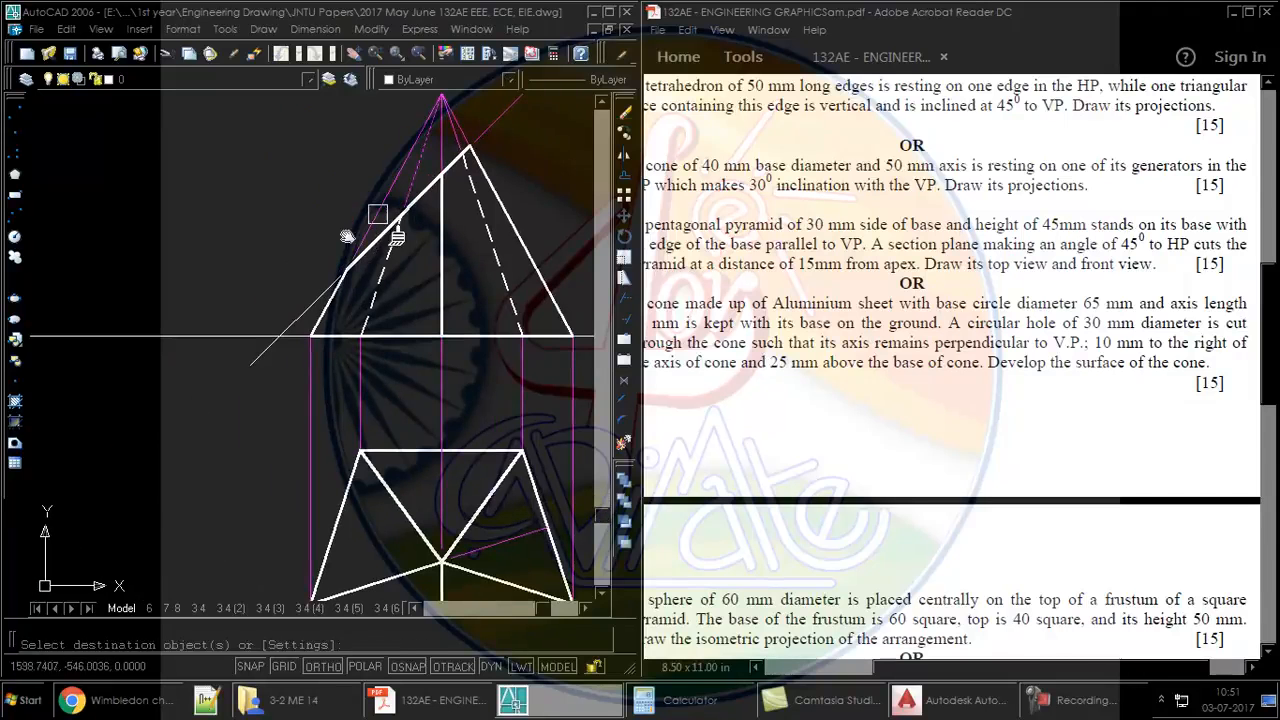
left_click(291, 314)
key("Escape")
middle_click_drag(376, 243, 320, 274)
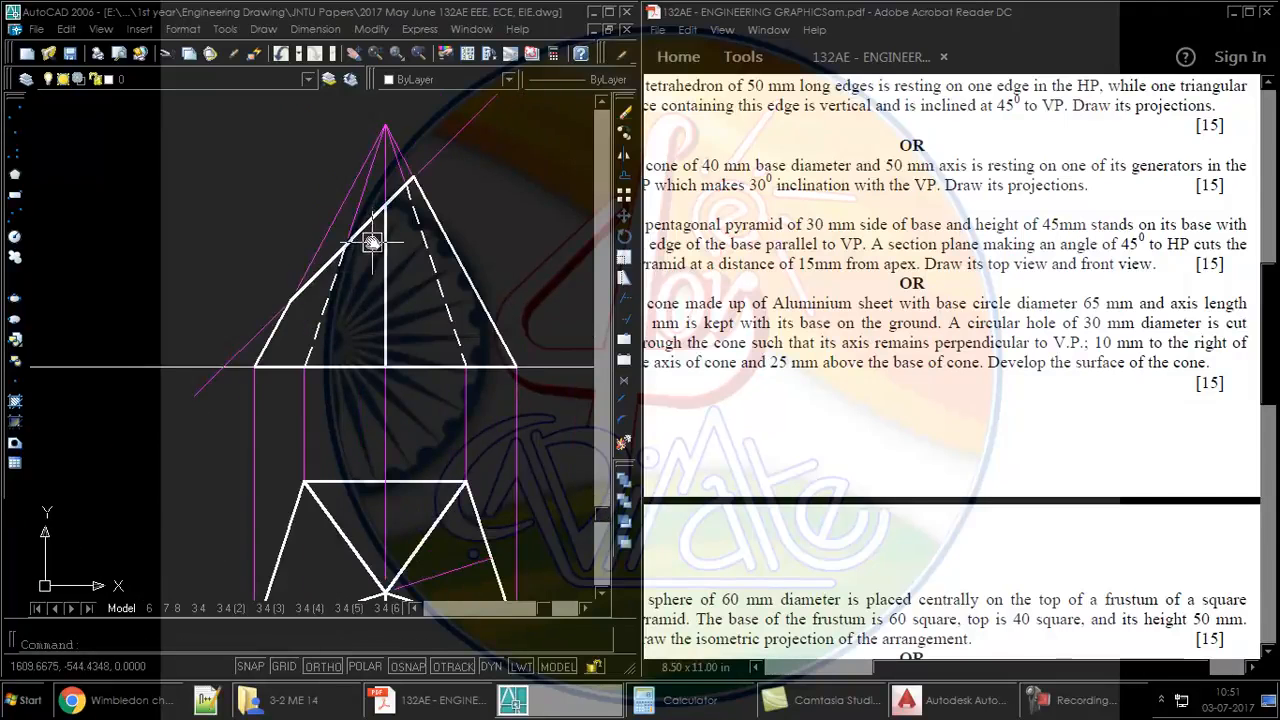
middle_click_drag(381, 311, 378, 278)
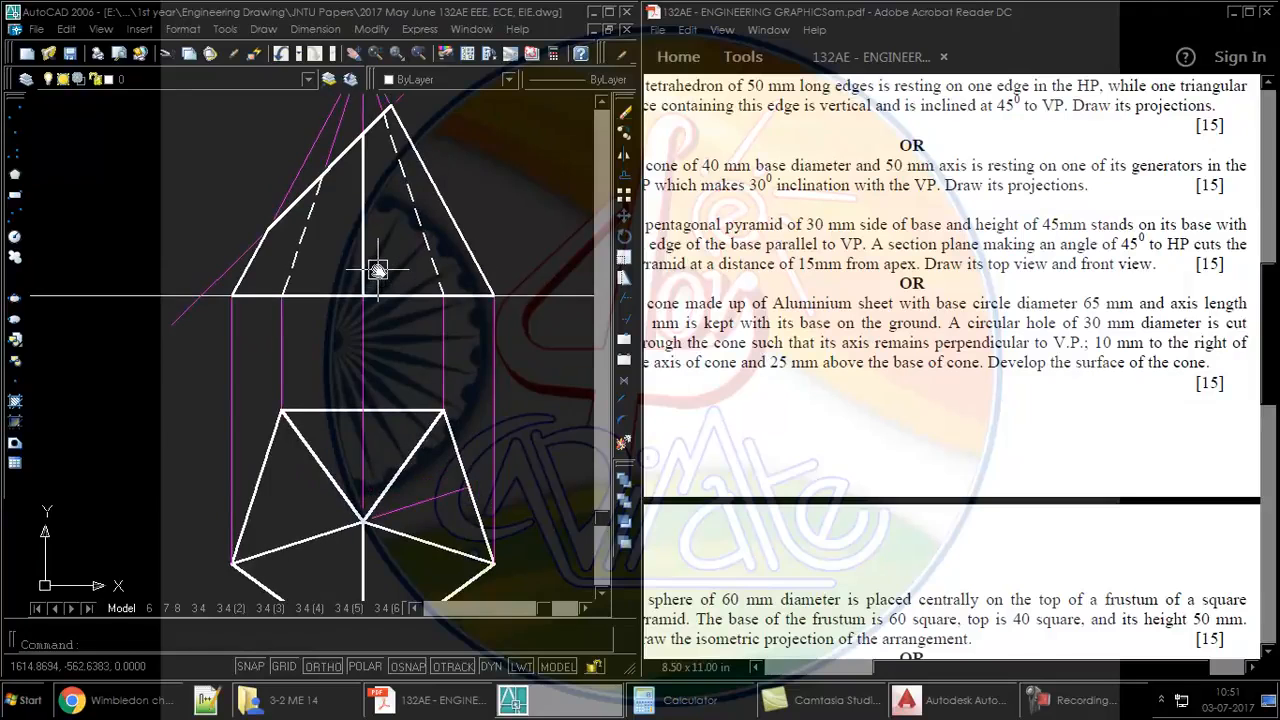
Step: Draw a vertical projector from the left outer edge's cut point down through the top view
type("l")
key("Return")
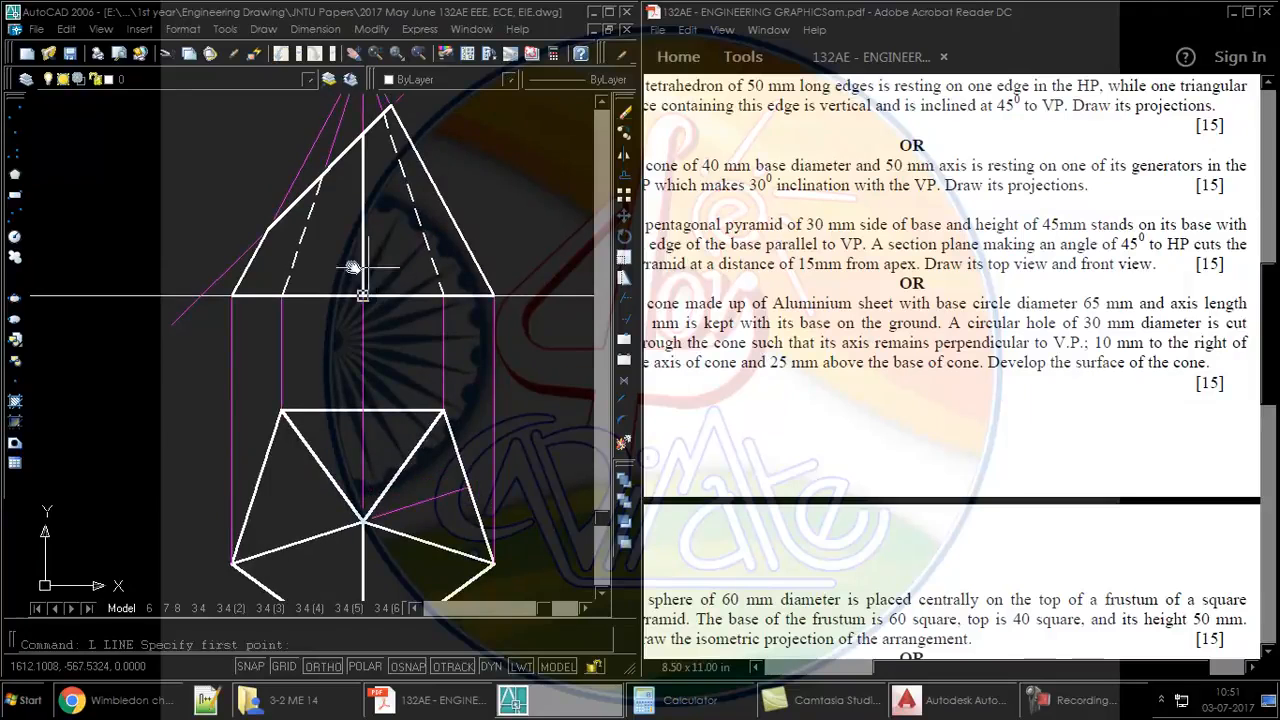
left_click(270, 229)
middle_click_drag(272, 230, 275, 46)
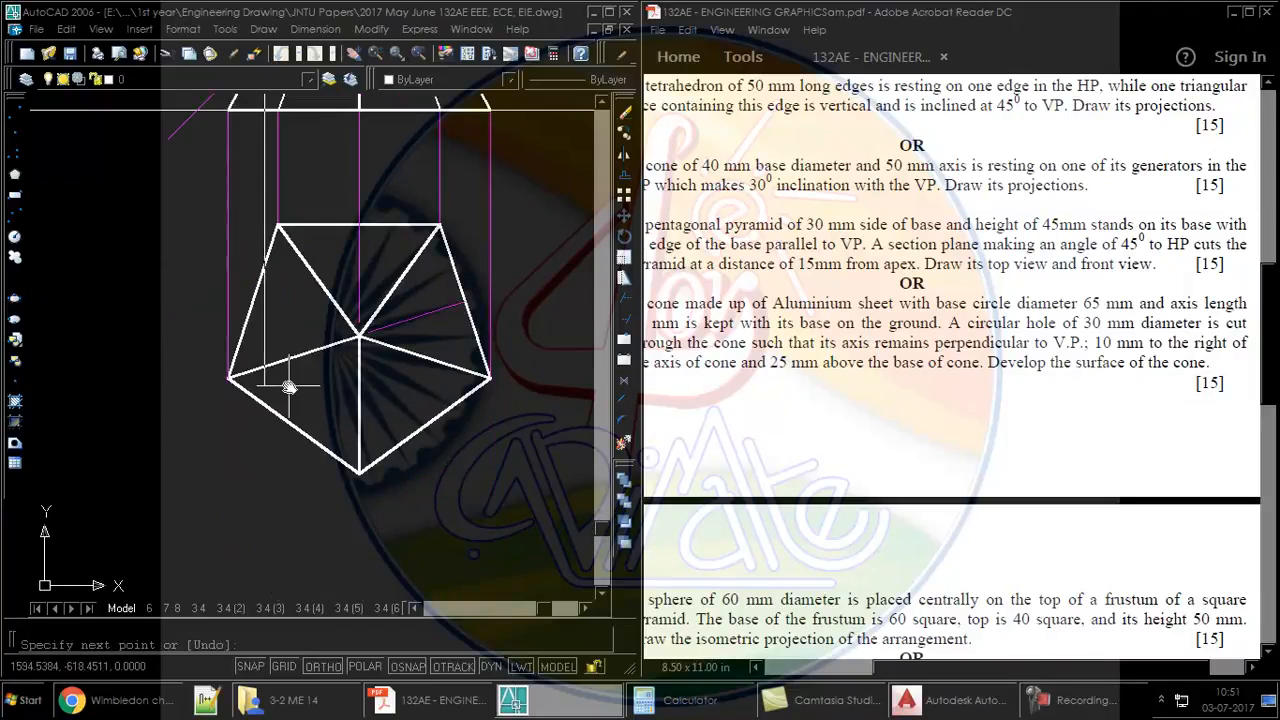
middle_click_drag(297, 368, 233, 426)
key("Return")
Step: Draw a vertical projector from the right outer edge's cut point down through the top view
key("Return")
middle_click_drag(360, 234, 314, 300)
middle_click_drag(320, 159, 321, 255)
mouse_move(314, 531)
middle_mouse_down()
mouse_move(332, 218)
mouse_move(334, 332)
middle_mouse_up()
left_click(301, 287)
key("Return")
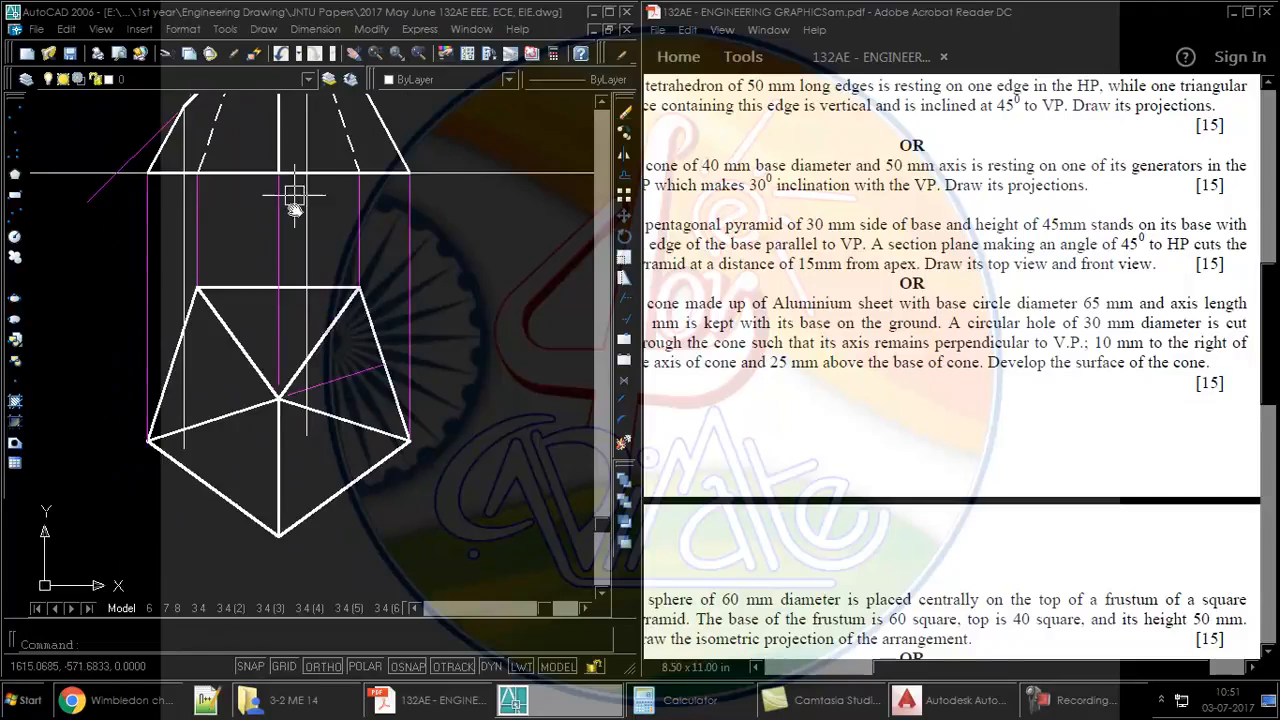
Step: Draw a vertical projector from the left hidden edge's cut point down past its slant edge in the top view
middle_click_drag(294, 197, 294, 316)
key("Return")
key("Return")
key("Return")
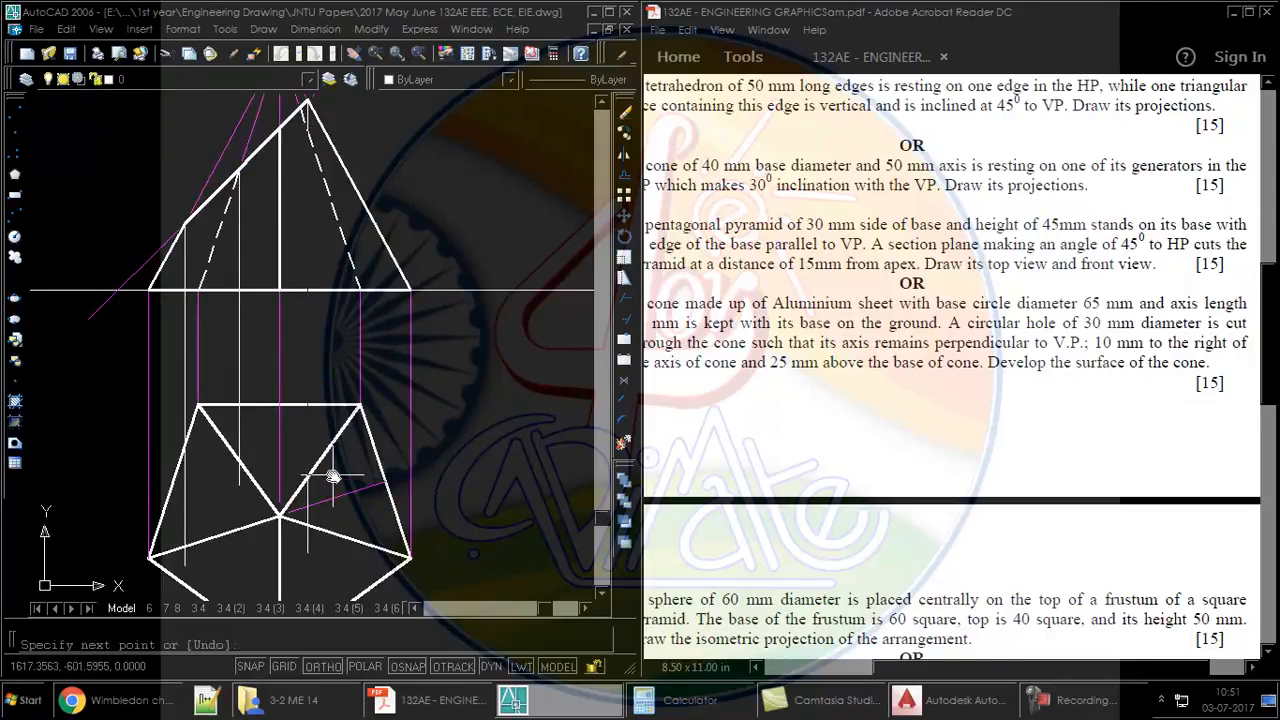
scroll(331, 470, "up", 3)
left_click(333, 470)
scroll(333, 470, "down", 5)
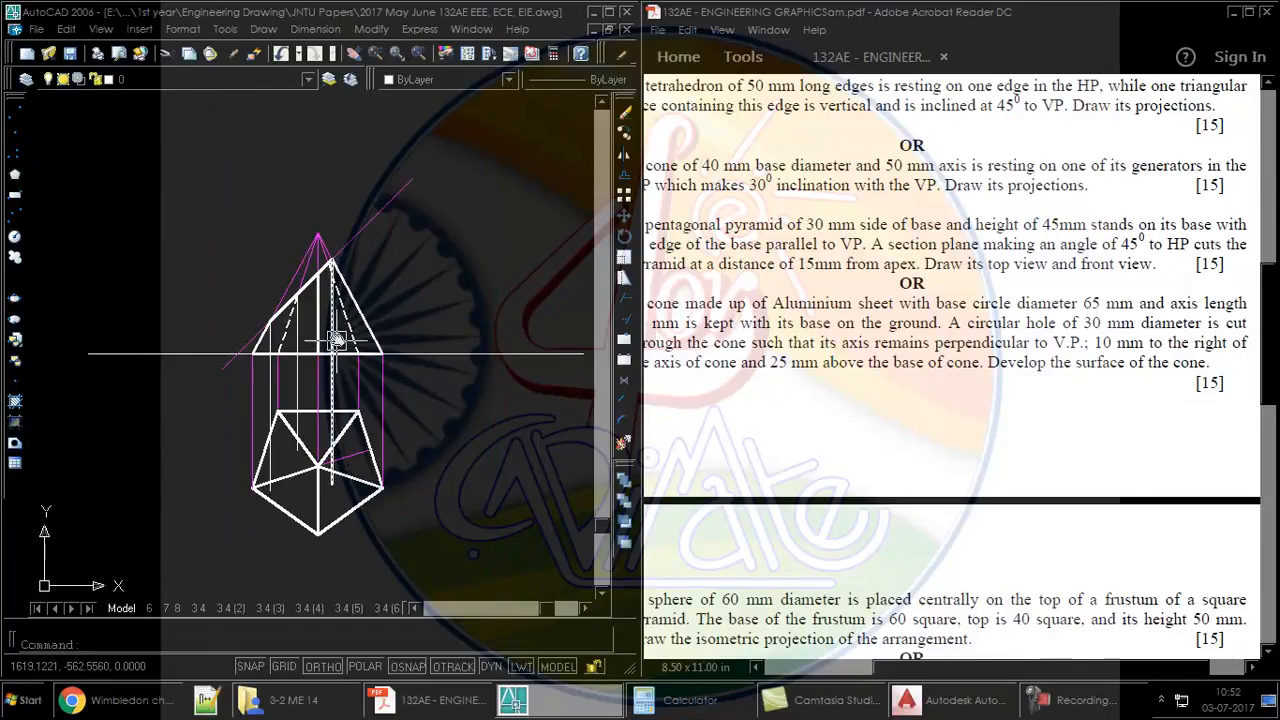
Step: Draw a vertical projector from the right hidden edge's cut point down to the matching slant edge in the top view
scroll(354, 270, "up", 2)
scroll(354, 270, "up", 3)
key("Return")
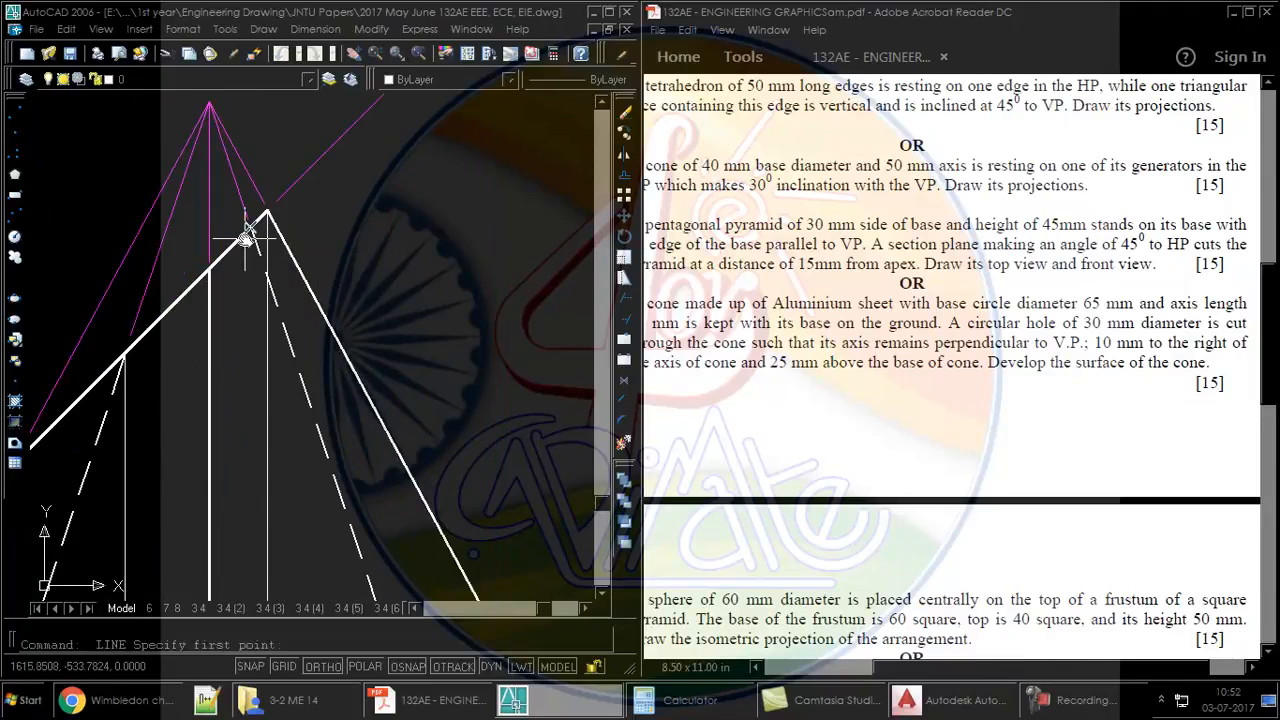
left_click(247, 236)
scroll(252, 278, "down", 5)
scroll(233, 387, "up", 4)
scroll(298, 388, "up", 3)
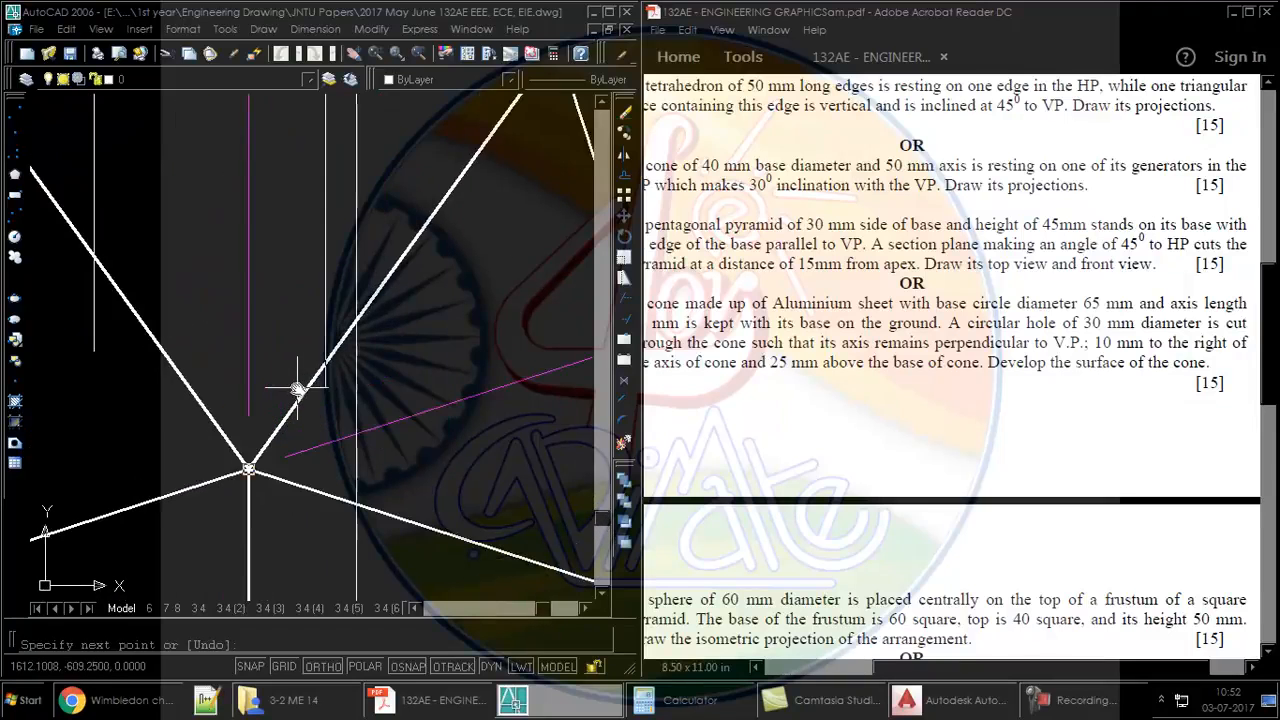
left_click(321, 402)
scroll(350, 326, "down", 5)
key("Return")
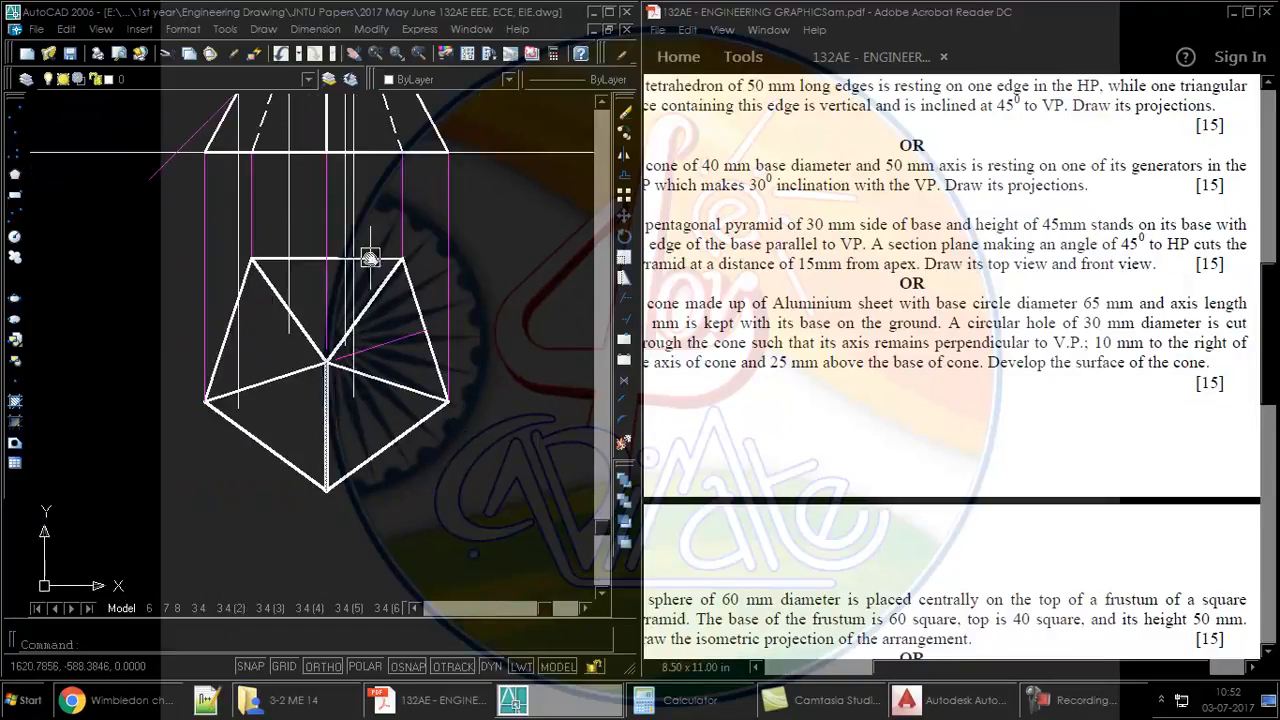
Step: Draw a horizontal line from the centre edge's cut point across the right outer slant edge in the front view
middle_click_drag(377, 254, 387, 414)
middle_click_drag(356, 294, 356, 326)
key("Return")
scroll(321, 237, "up", 2)
left_click(342, 175)
left_click(425, 175)
key("Return")
Step: Draw a vertical projector from where the horizontal line meets the right outer slant edge down into the top view
middle_click_drag(455, 276, 442, 235)
type("L")
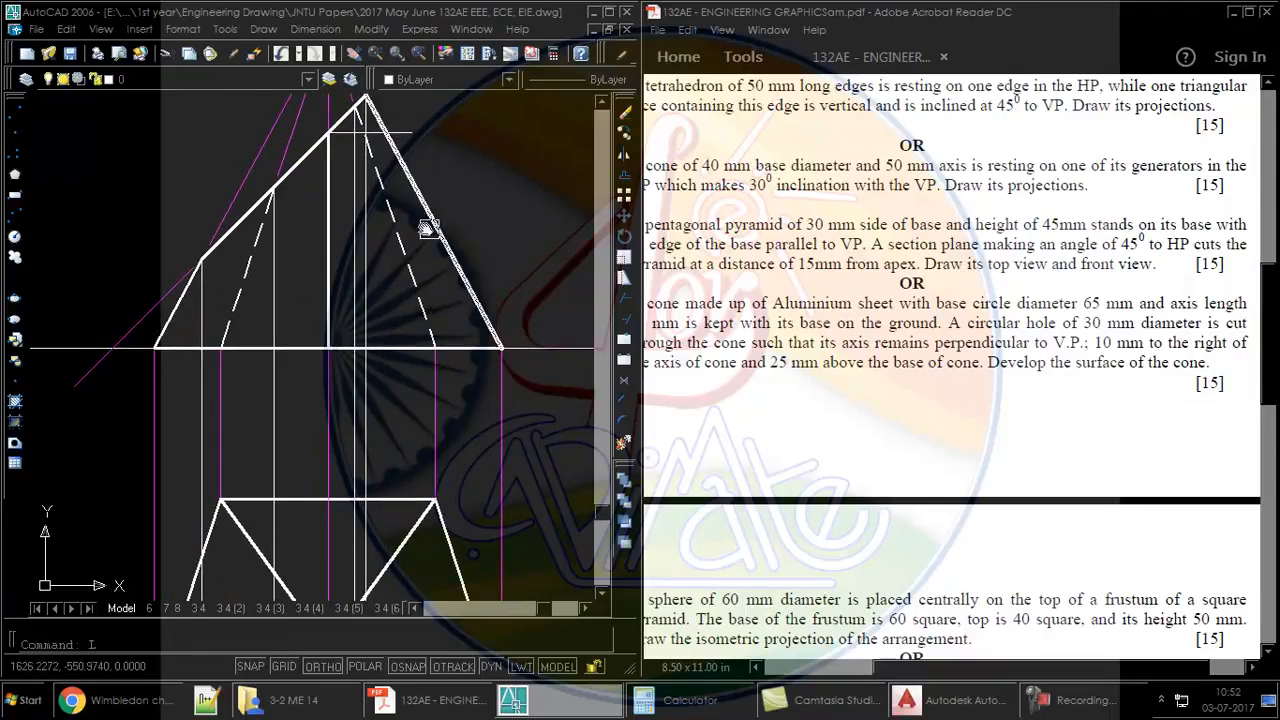
key("Return")
scroll(400, 237, "down", 4)
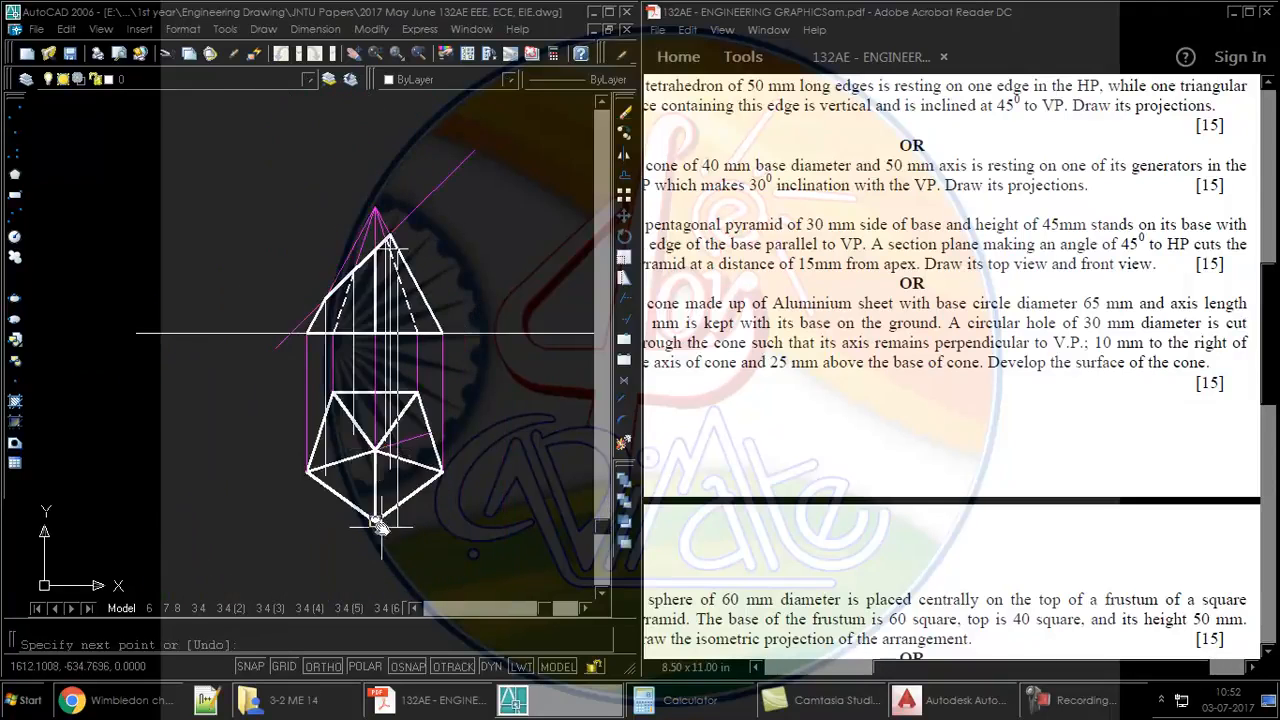
Step: Draw a circle centred on the top view's apex, passing through the new projector's intersection with the right slant edge
scroll(380, 520, "up", 5)
middle_click_drag(443, 395, 457, 434)
type("c")
key("Return")
left_click(357, 349)
left_click(425, 377)
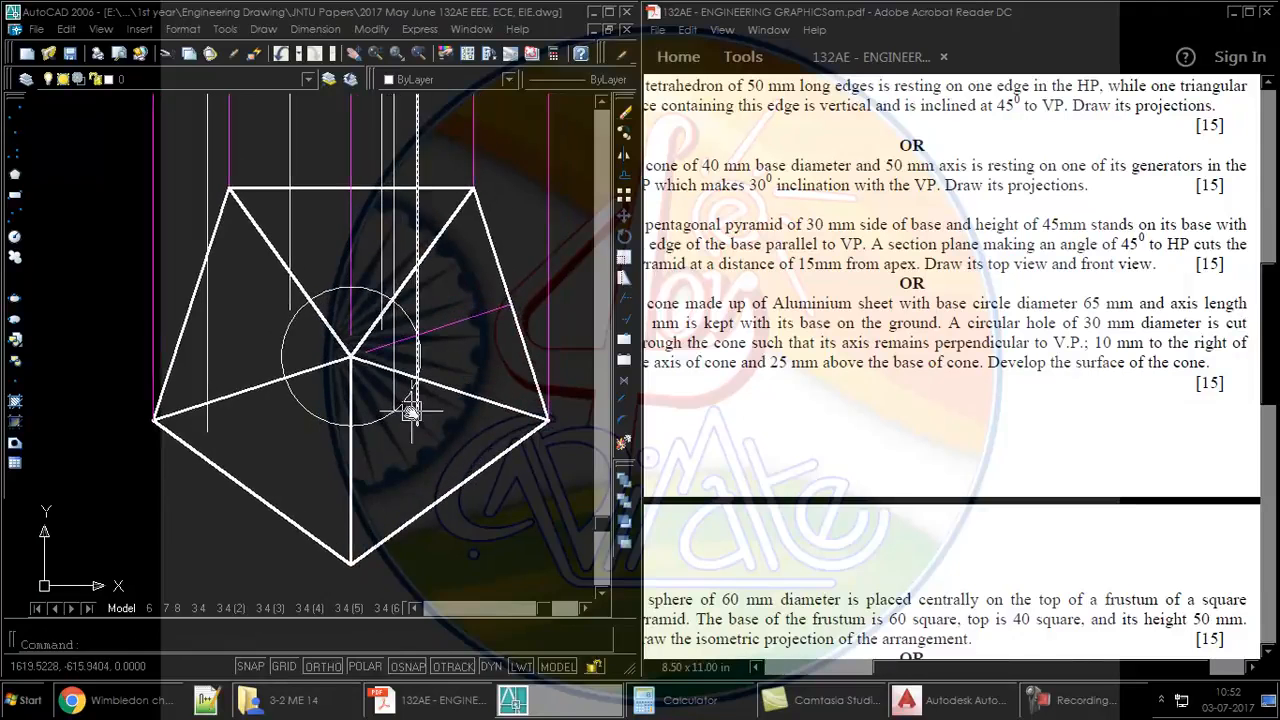
left_click(452, 395)
Step: Trim the circle to the arc between the right slant edge and the front centre edge of the top view
left_click(352, 406)
type("tr")
key("Return")
left_click(315, 420)
key("Return")
middle_click_drag(363, 420, 363, 440)
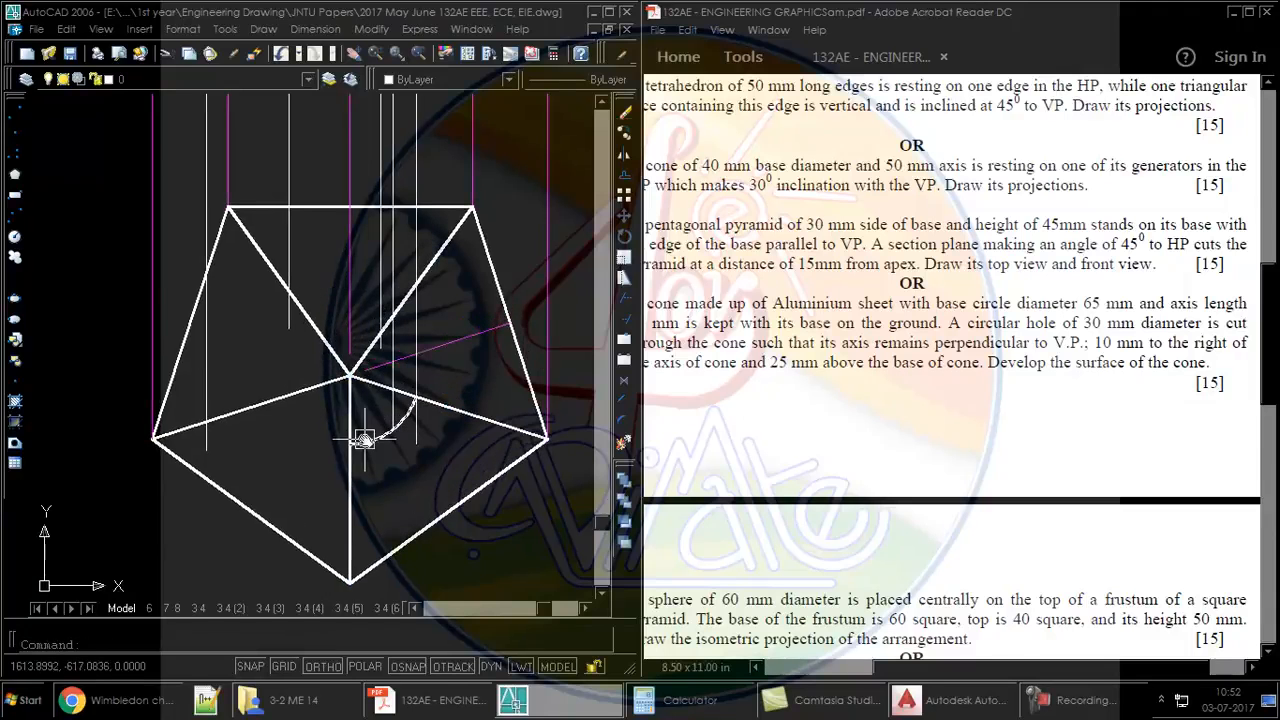
Step: Trim the two rightmost section projectors where they pass below the right slant edge in the top view
key("Return")
key("Return")
left_click(415, 447)
mouse_move(443, 434)
middle_mouse_down()
mouse_move(427, 472)
mouse_move(444, 466)
middle_mouse_up()
left_click(390, 422)
key("Return")
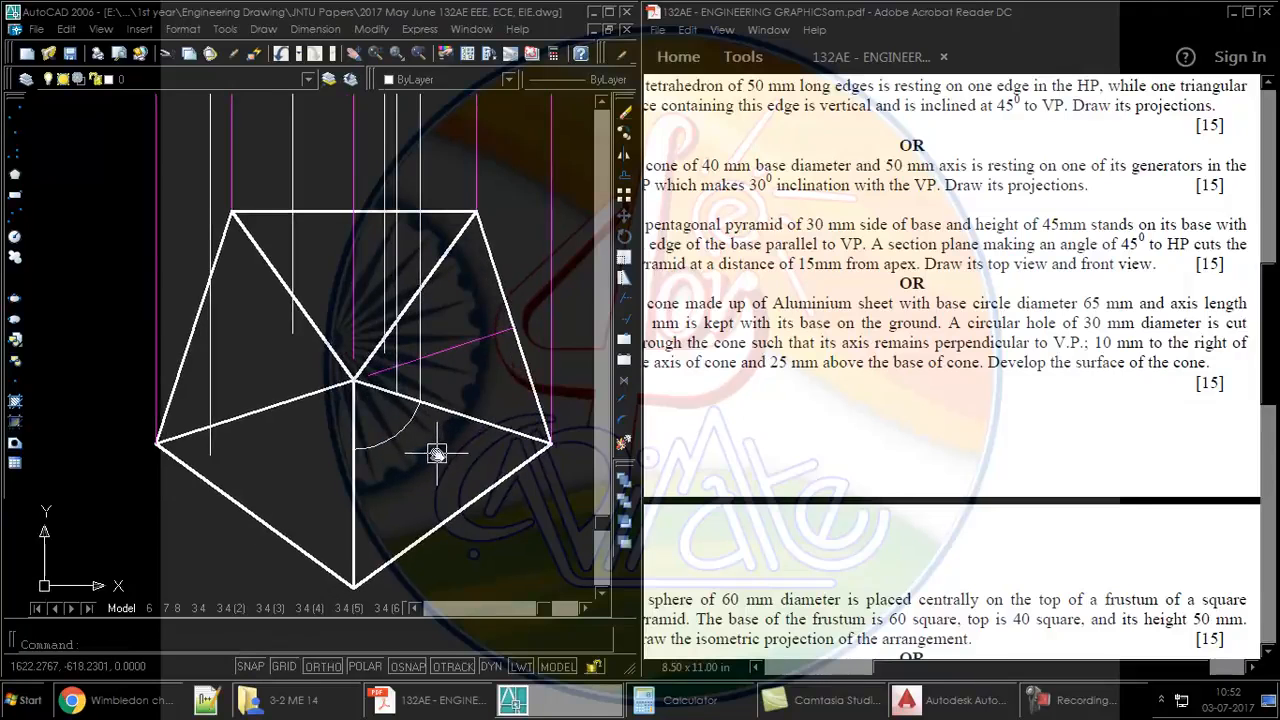
Step: Draw a closed polyline through the five cut points on the slant edges to outline the section in the top view
type("pl")
key("Return")
left_click(289, 293)
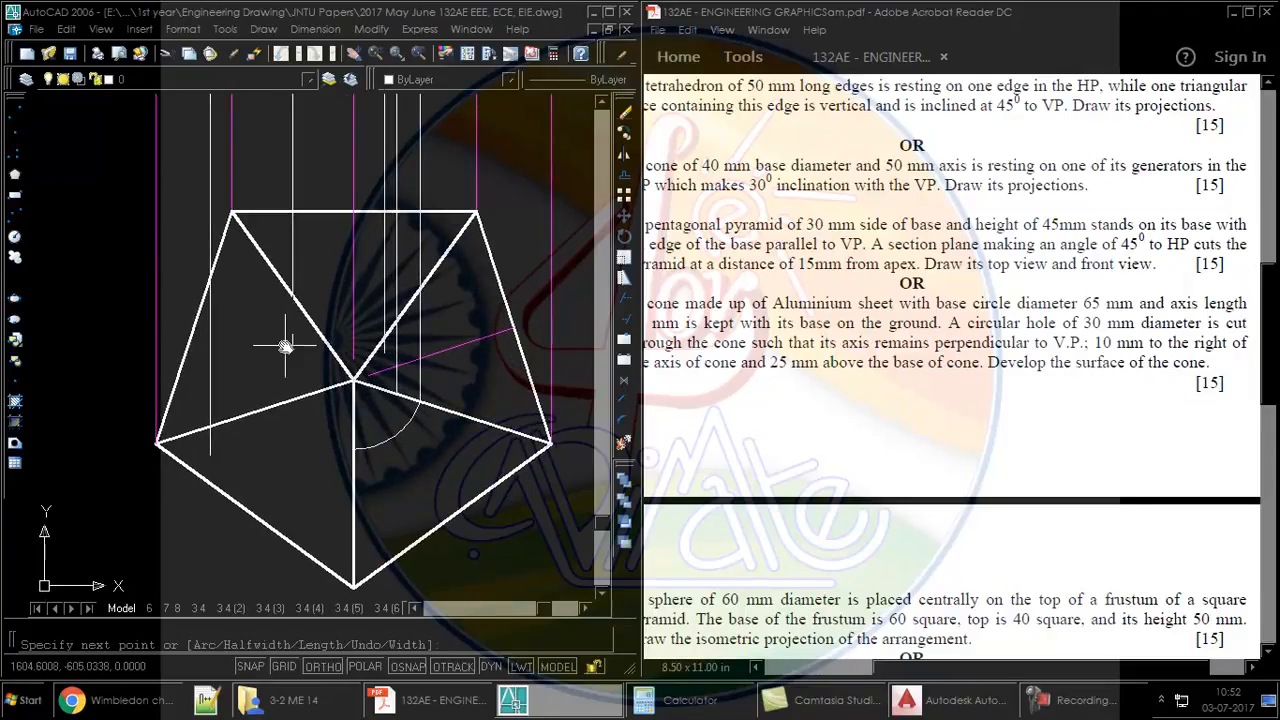
left_click(211, 428)
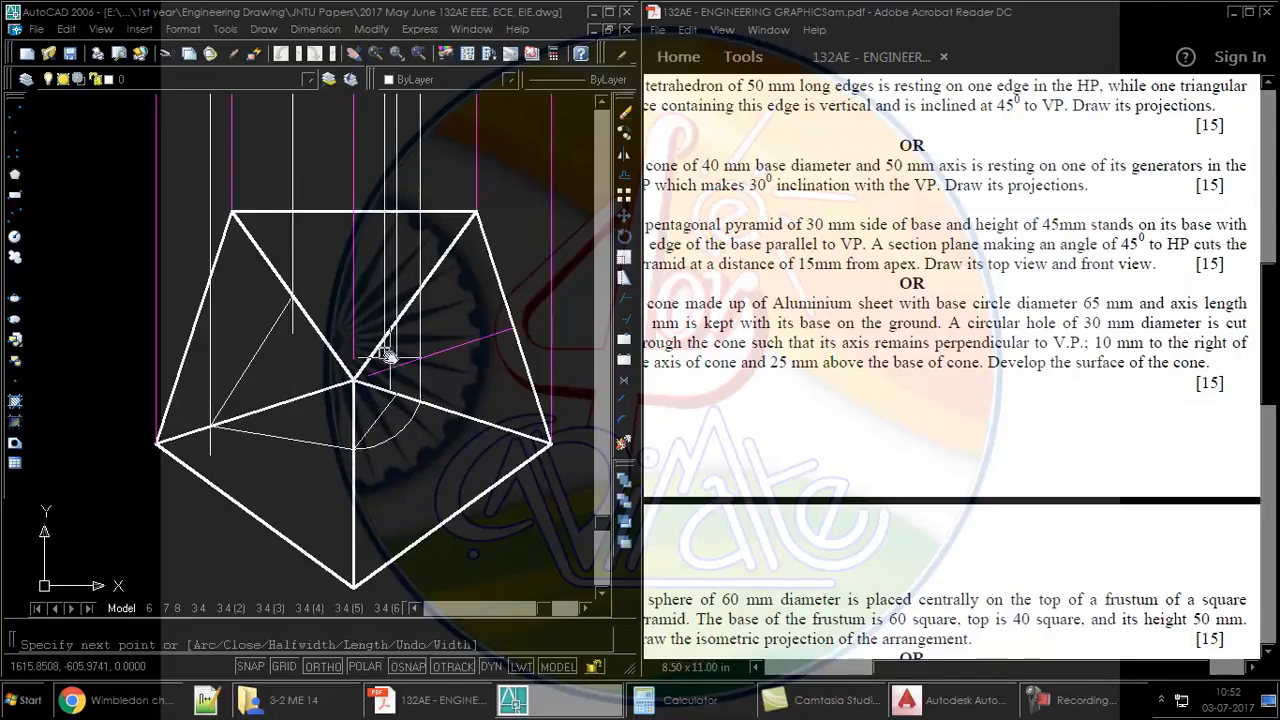
type("c")
key("Return")
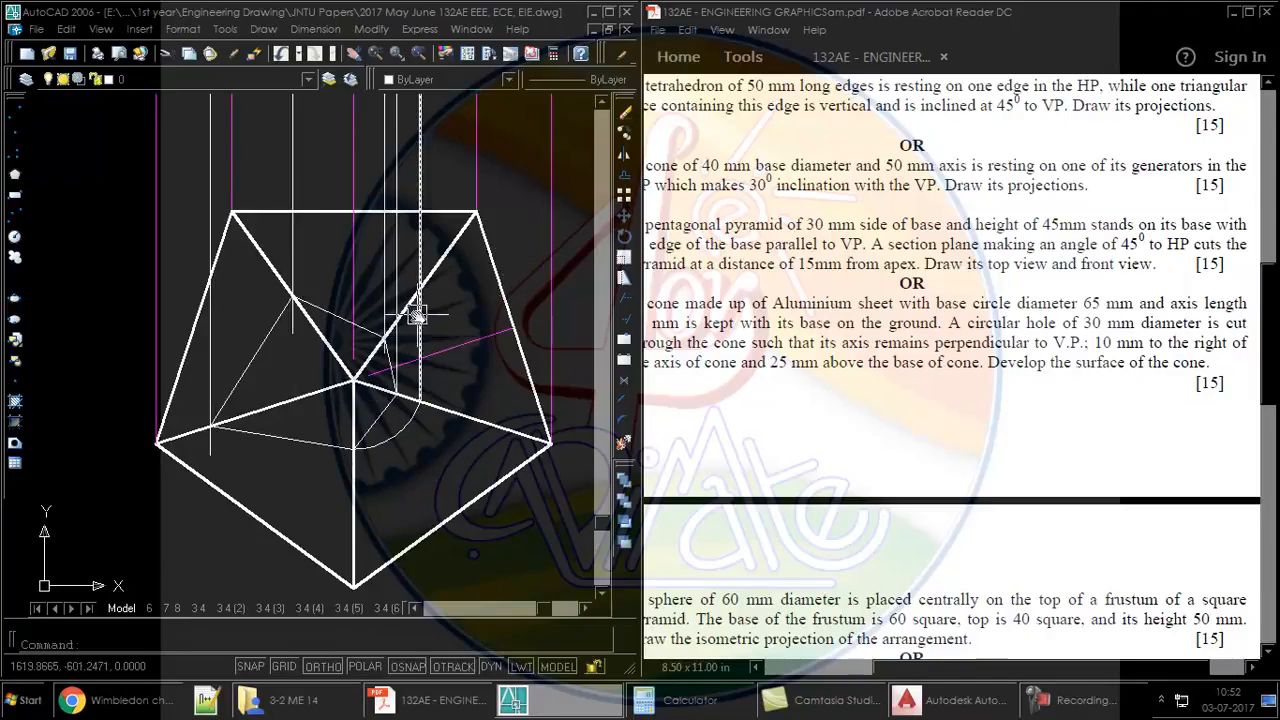
Step: Break the left outer and rear left slant edges at their section vertices in the top view
middle_click_drag(417, 311, 418, 316)
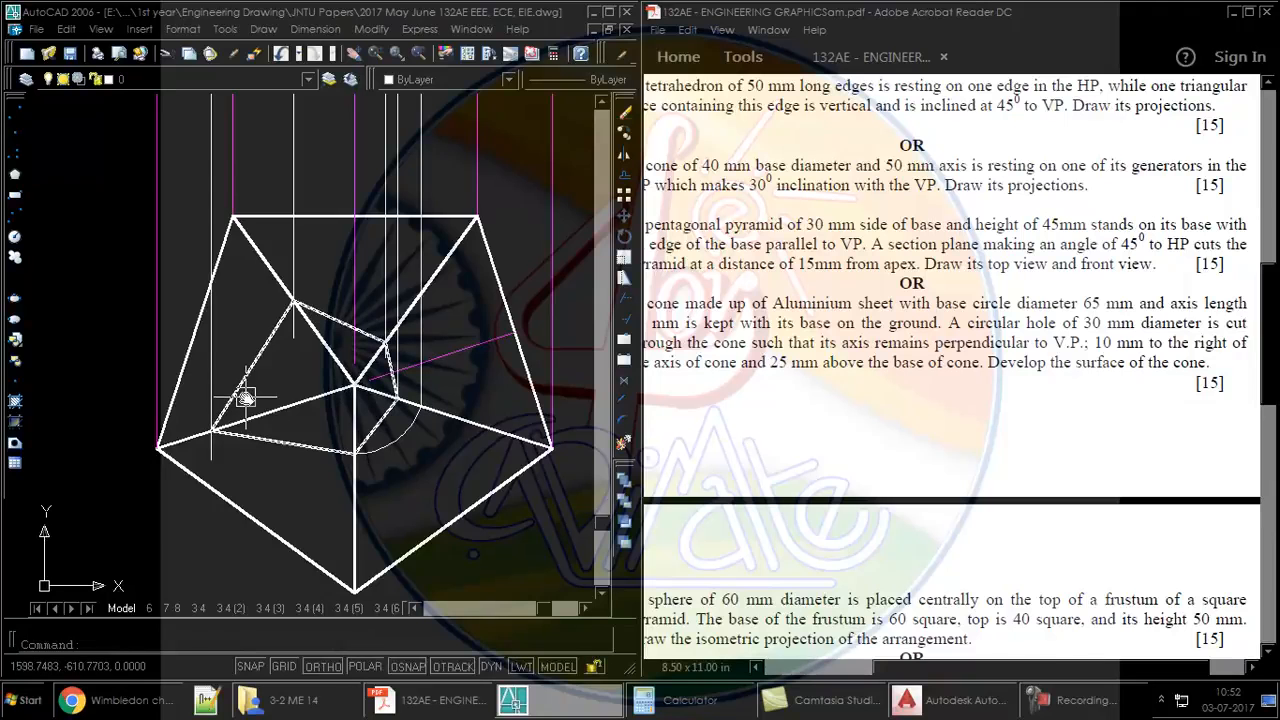
type("br")
key("Return")
scroll(235, 415, "up", 3)
left_click(240, 444)
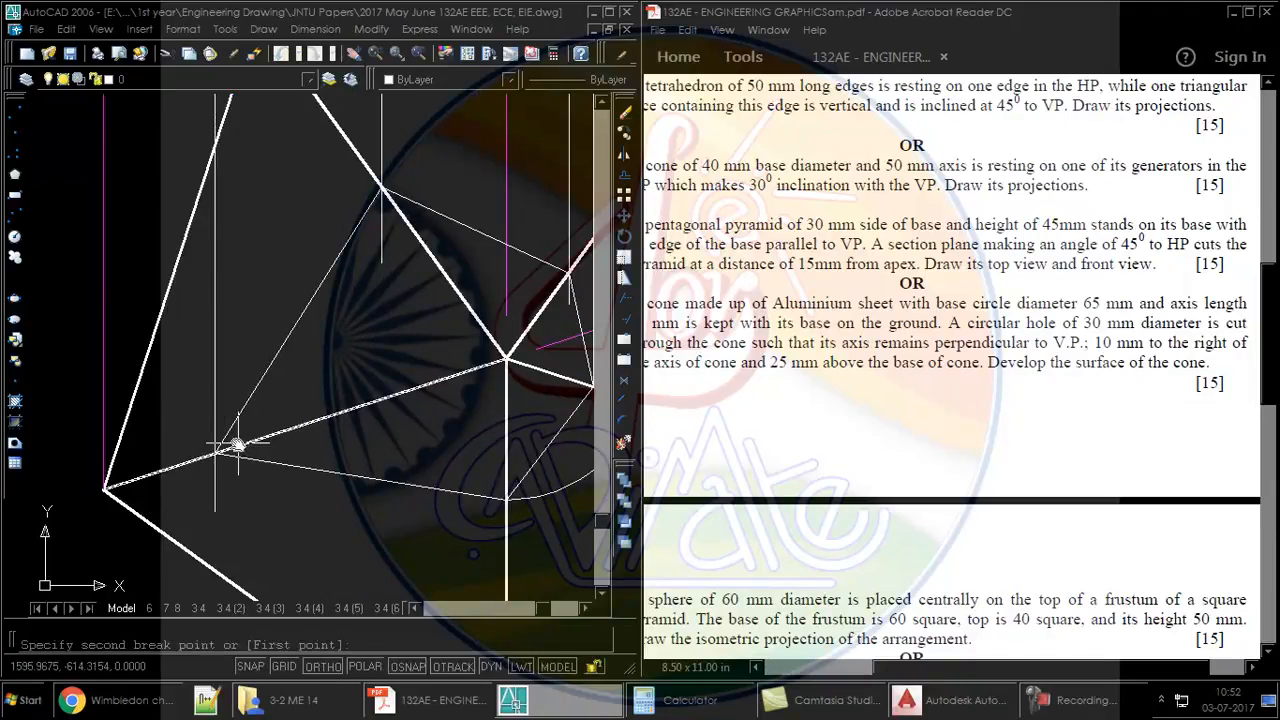
left_click(380, 189)
middle_click_drag(510, 343, 371, 368)
Step: Break the rear right, right outer and front centre slant edges at their section vertices in the top view
key("Return")
left_click(416, 307)
left_click(430, 297)
key("Return")
left_click(456, 413)
left_click(433, 403)
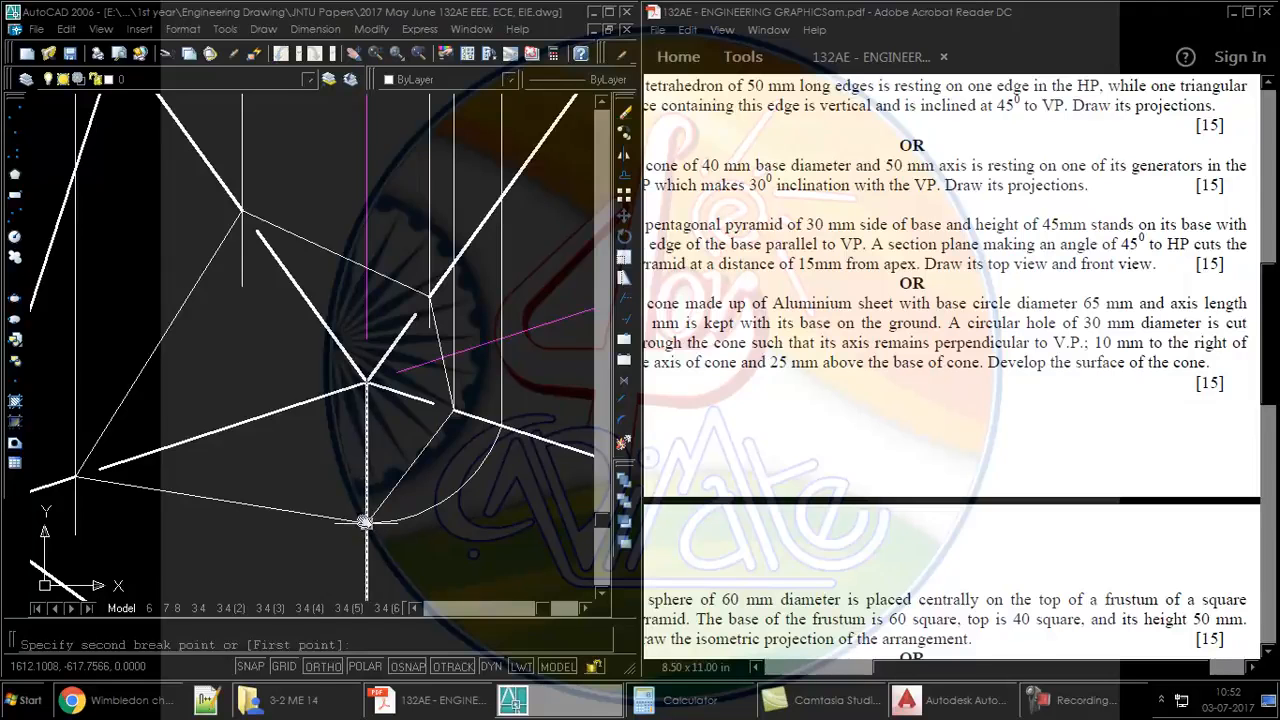
Step: Match the section outline's properties to the thick front centre edge of the top view
type("ma")
key("Return")
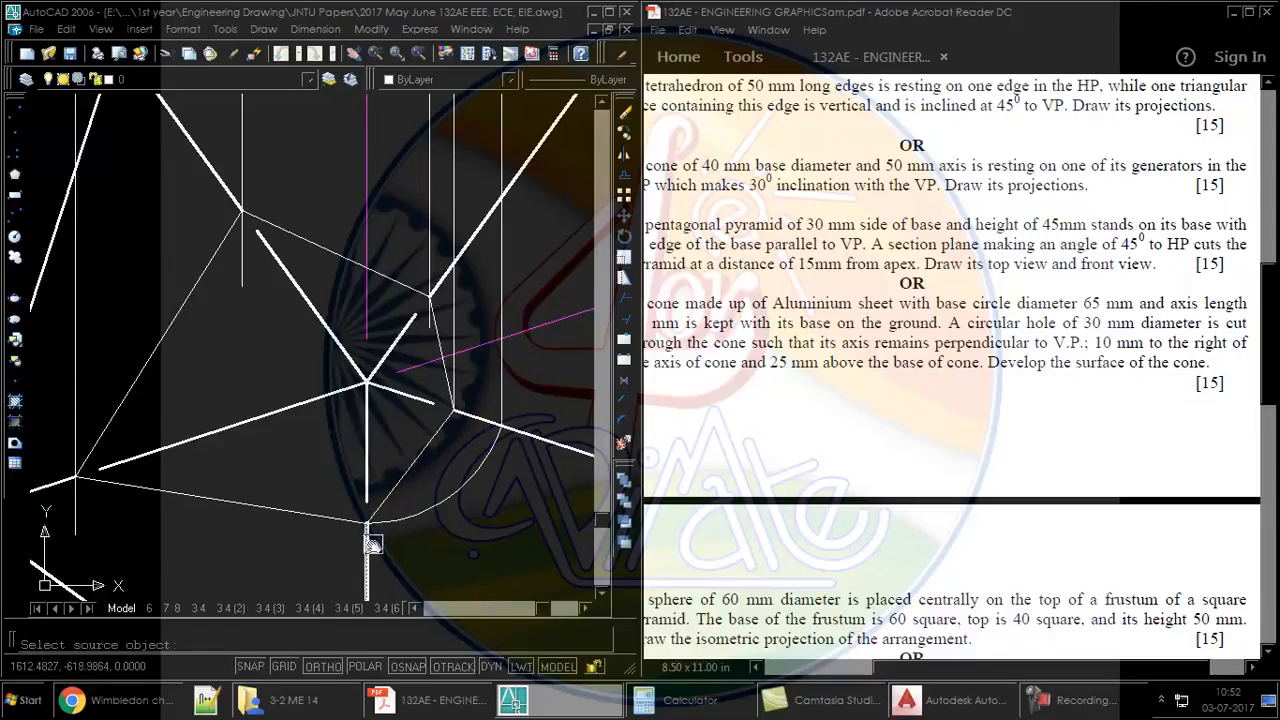
left_click(367, 548)
left_click(389, 573)
left_click(291, 543)
key("Return")
middle_click_drag(400, 424, 422, 424)
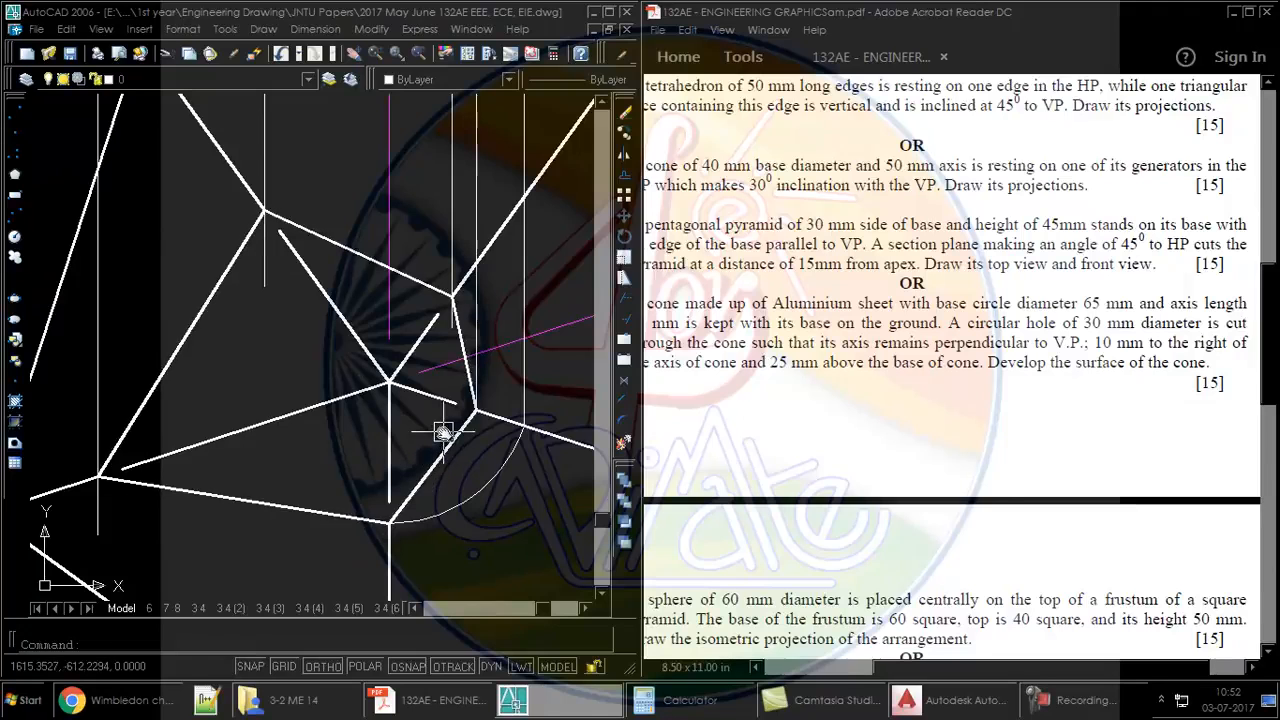
Step: Hatch the interior of the section outline in the top view with the ANSI31 pattern
key("Return")
left_click(545, 321)
left_click(456, 291)
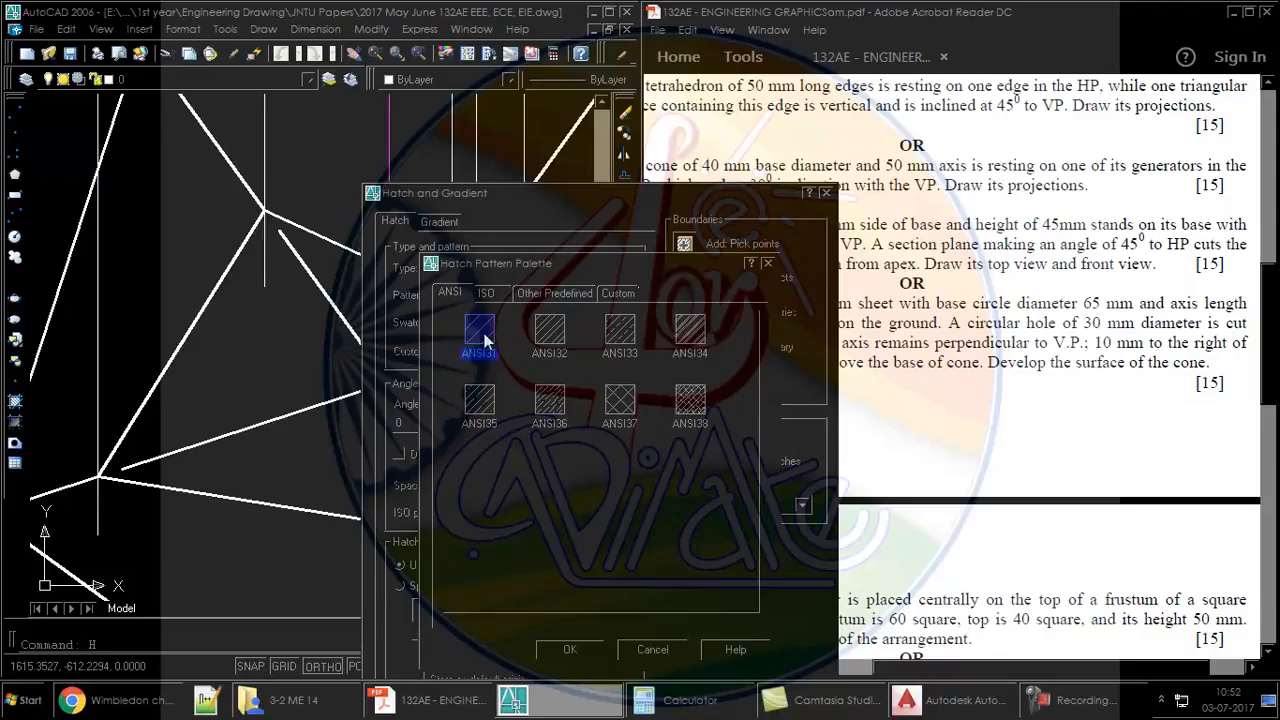
double_click(481, 337)
left_click(699, 250)
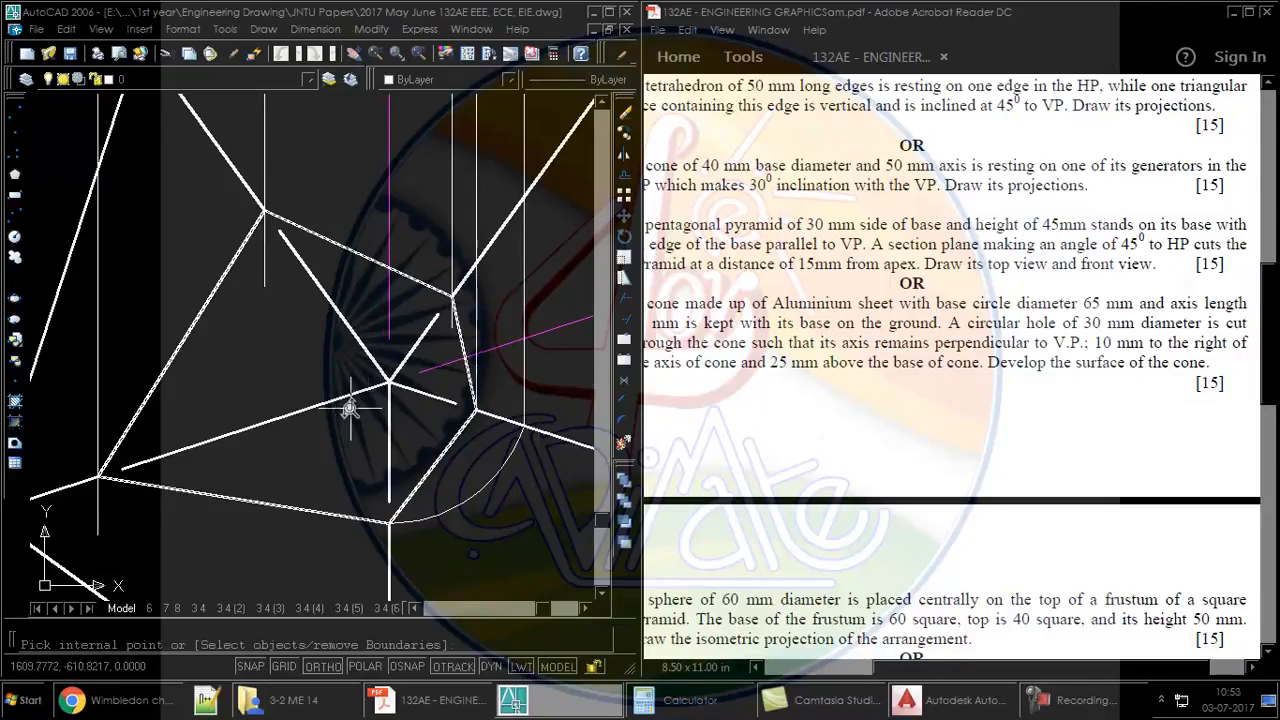
left_click(336, 438)
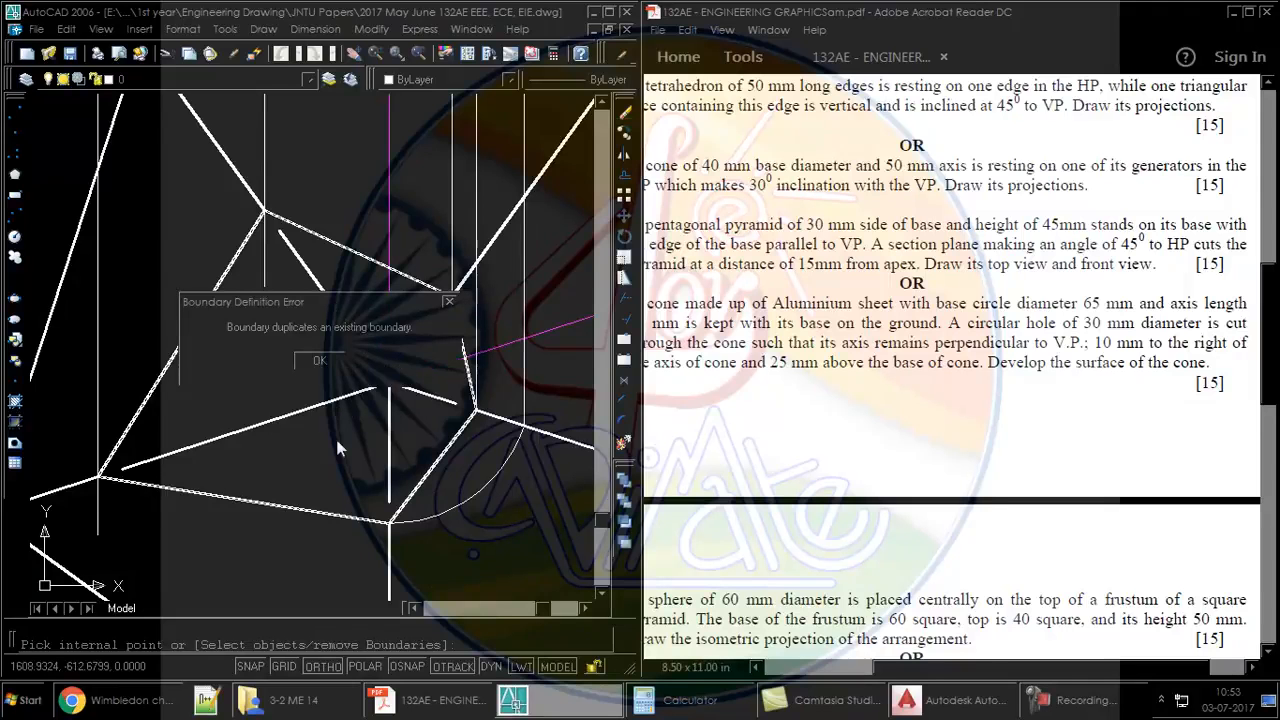
left_click(324, 361)
key("Return")
key("Return")
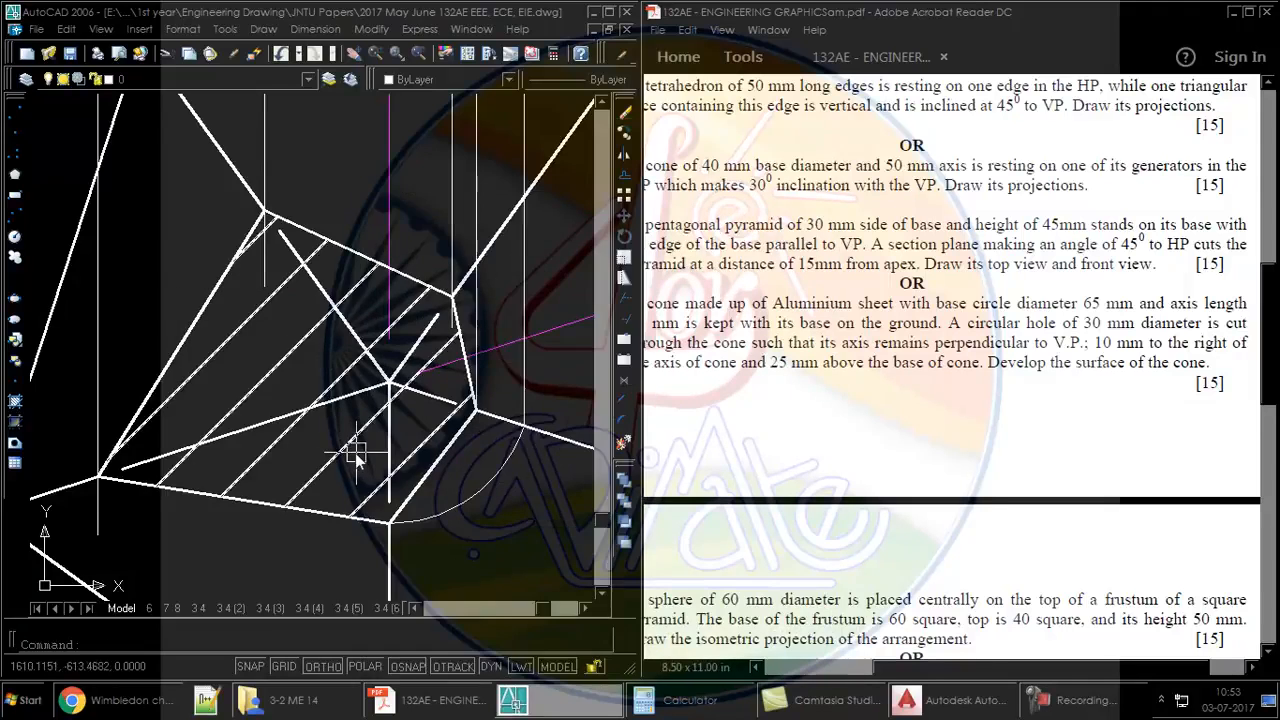
Step: Edit the section hatch to use a smaller scale with more closely spaced lines
double_click(354, 434)
key("Escape")
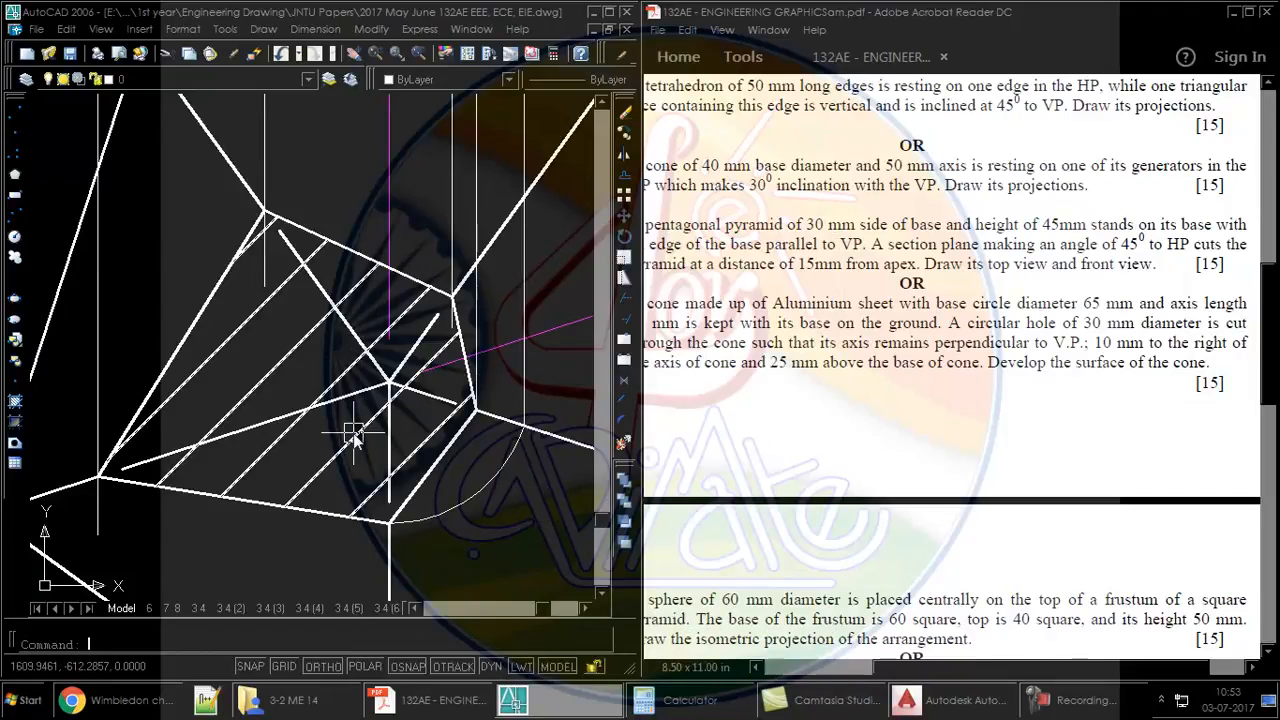
double_click(350, 435)
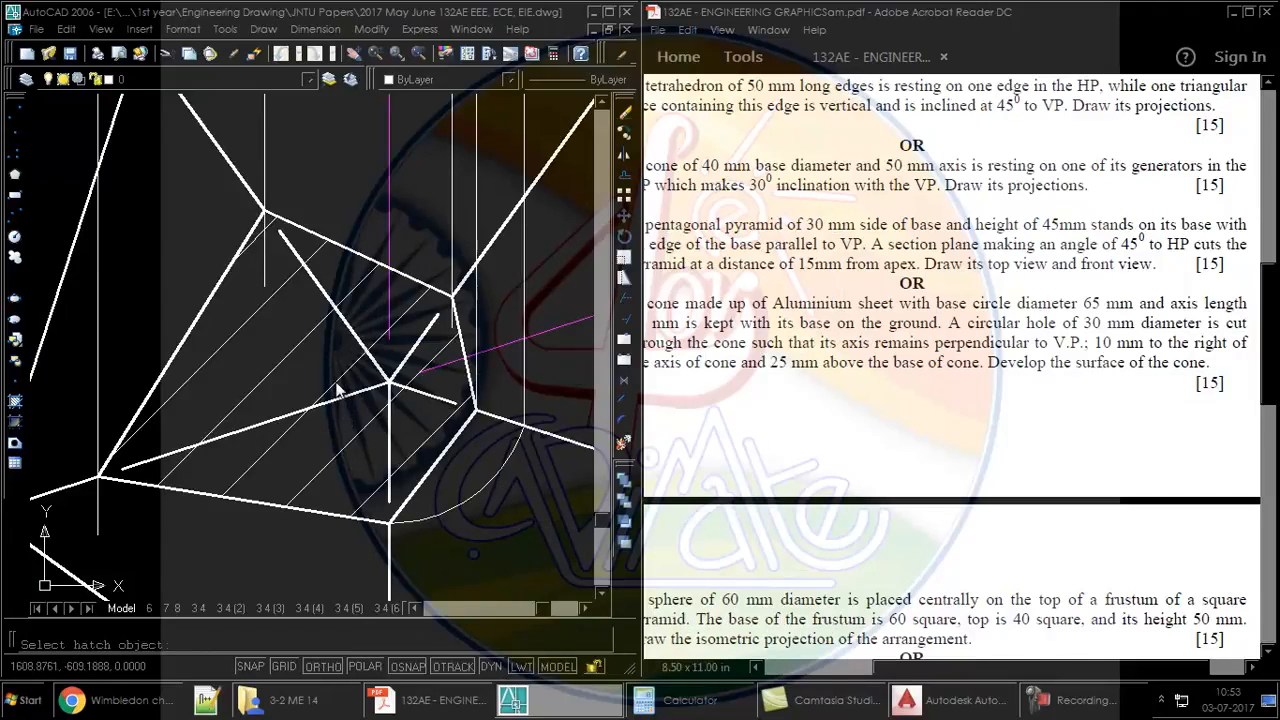
key("Return")
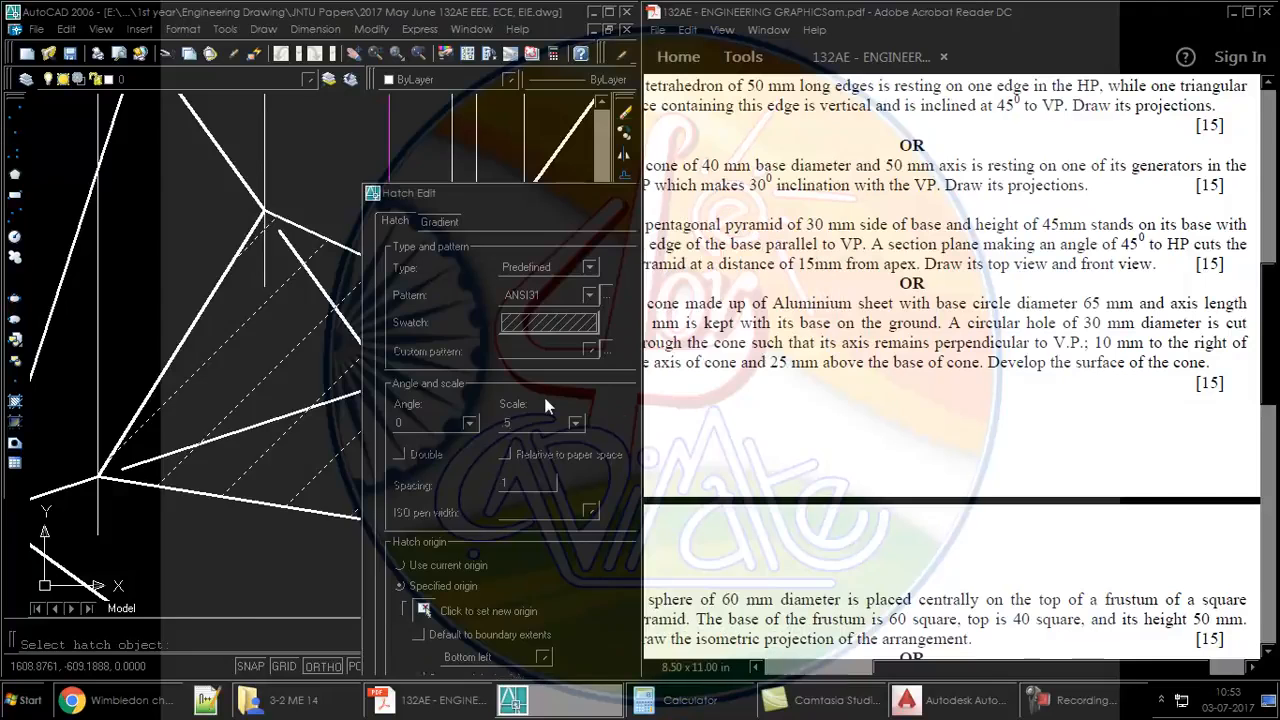
Step: Match the slant edge portions inside the section to the magenta construction line's properties
middle_click_drag(418, 432, 425, 388)
type("MA")
key("Return")
left_click(515, 293)
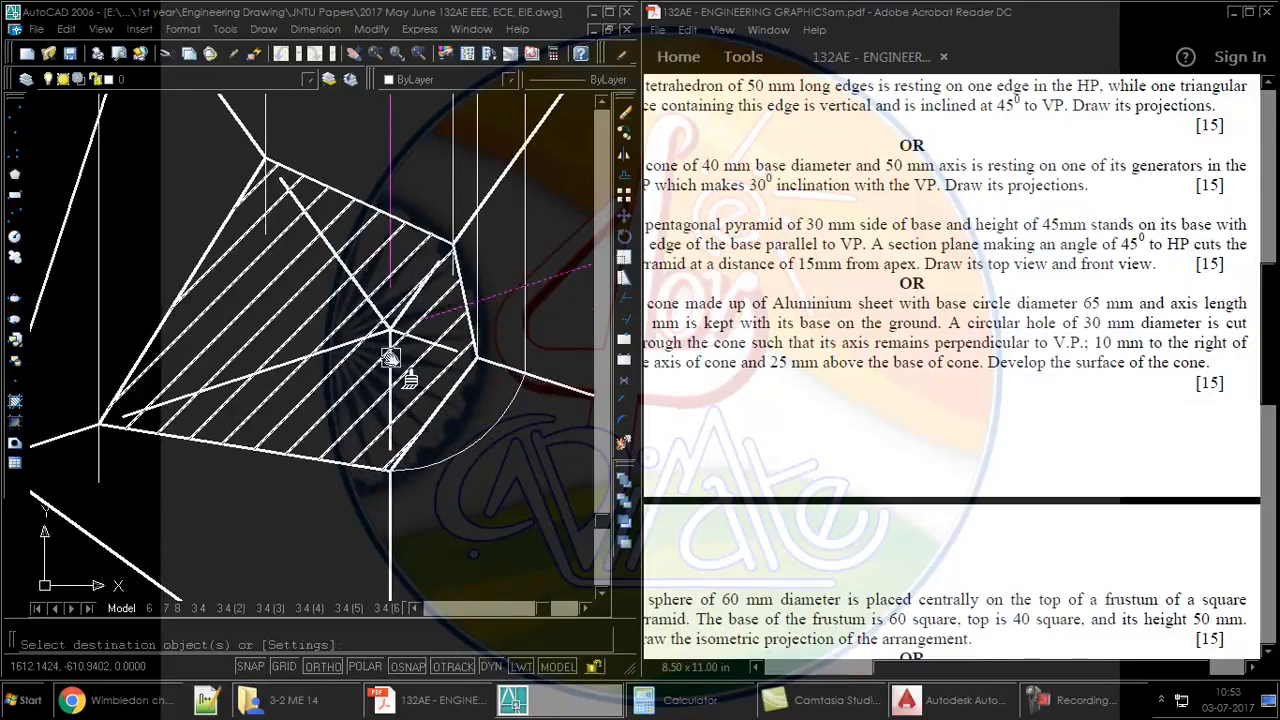
scroll(390, 354, "up", 5)
scroll(417, 266, "up", 4)
left_click(418, 266)
left_click(315, 331)
scroll(340, 323, "down", 11)
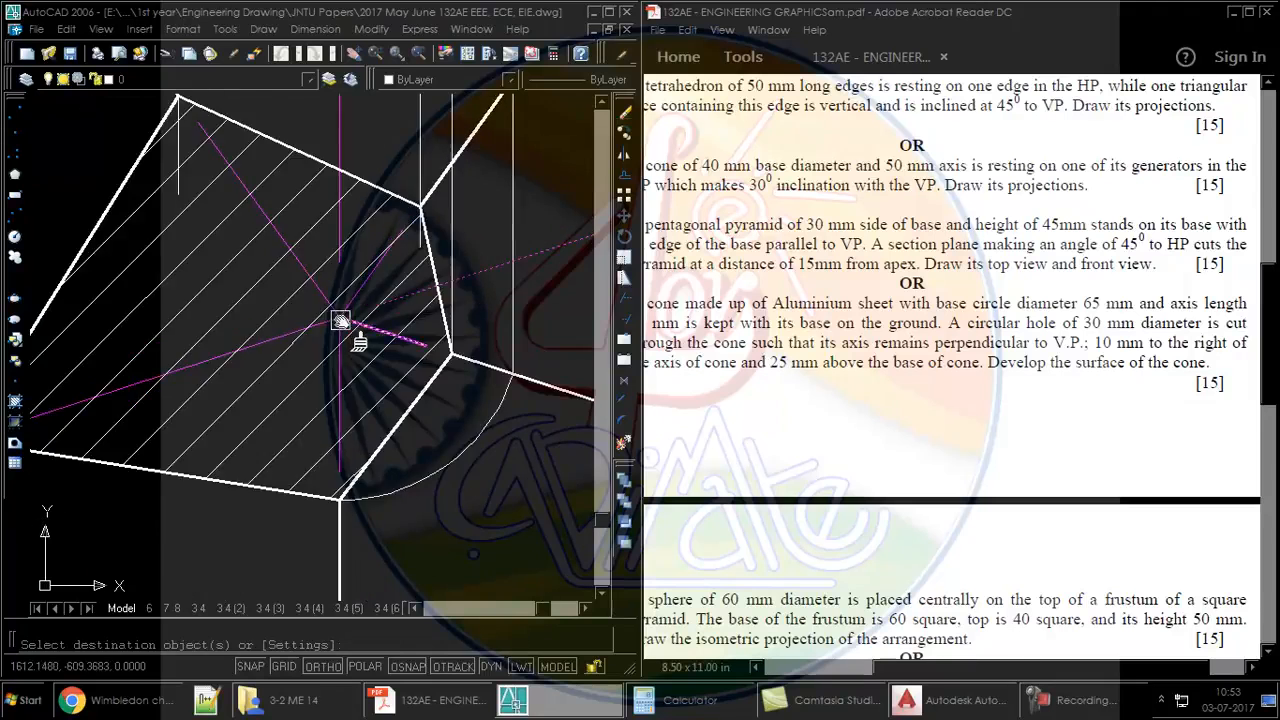
middle_click_drag(386, 361, 394, 387)
key("Escape")
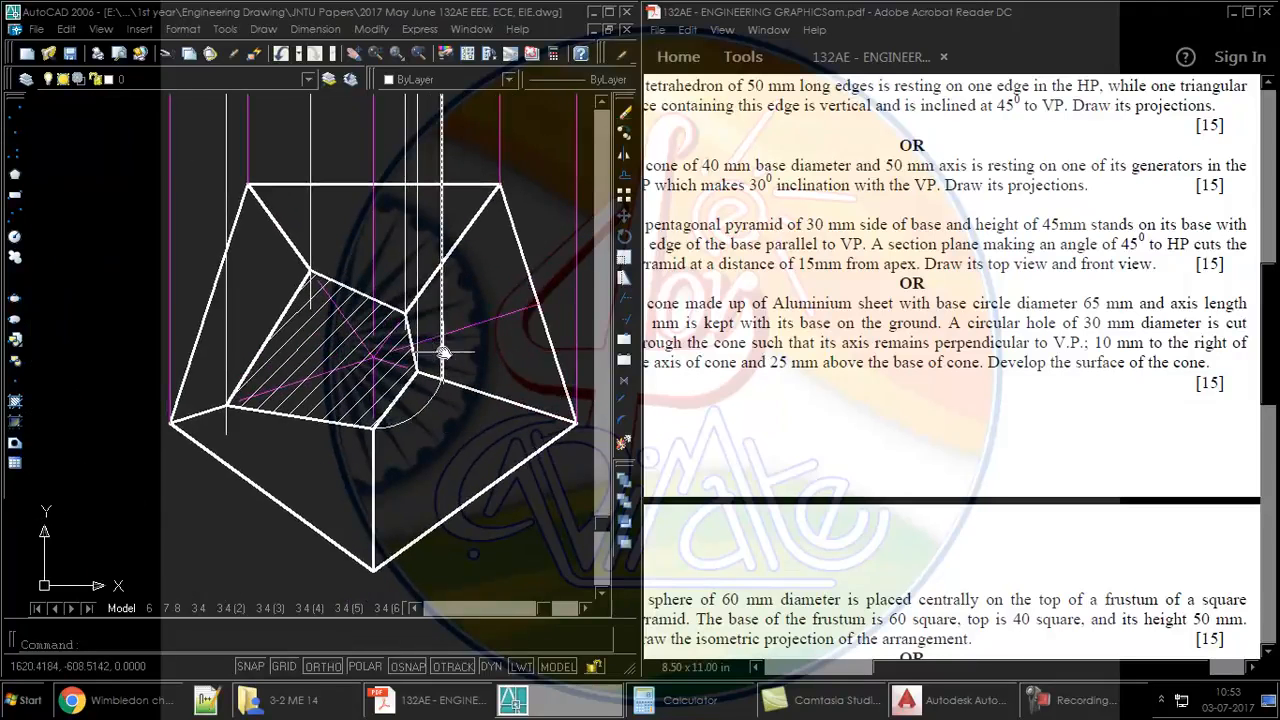
Step: Switch to the question paper in Adobe Acrobat Reader and bring the full text of problem 7 into view
scroll(340, 378, "down", 4)
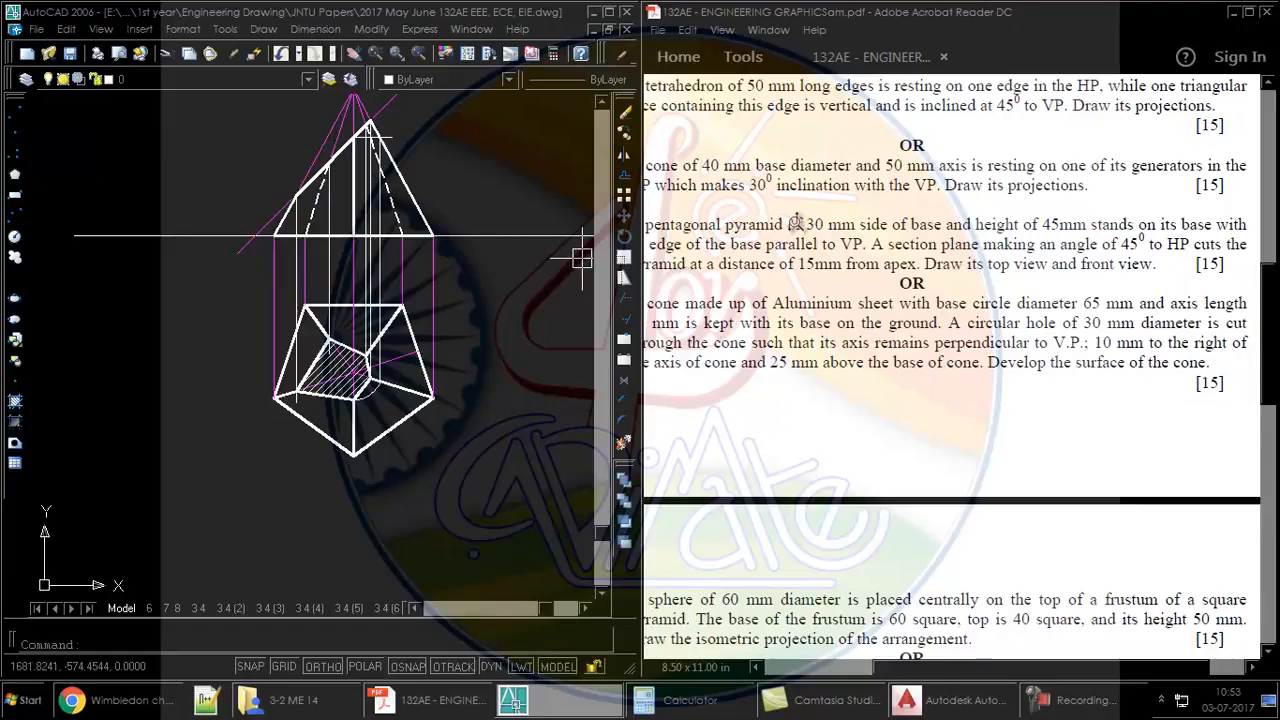
scroll(937, 260, "down", 2, "ctrl")
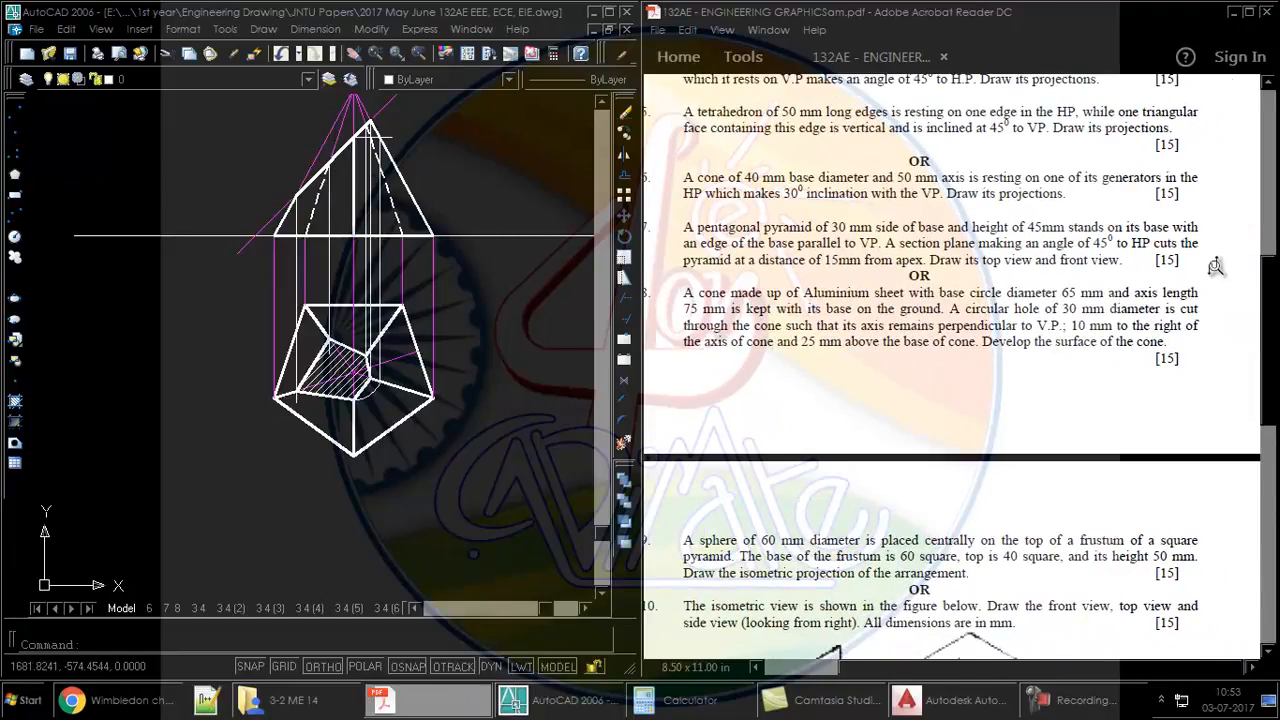
left_click_drag(1056, 228, 1035, 248)
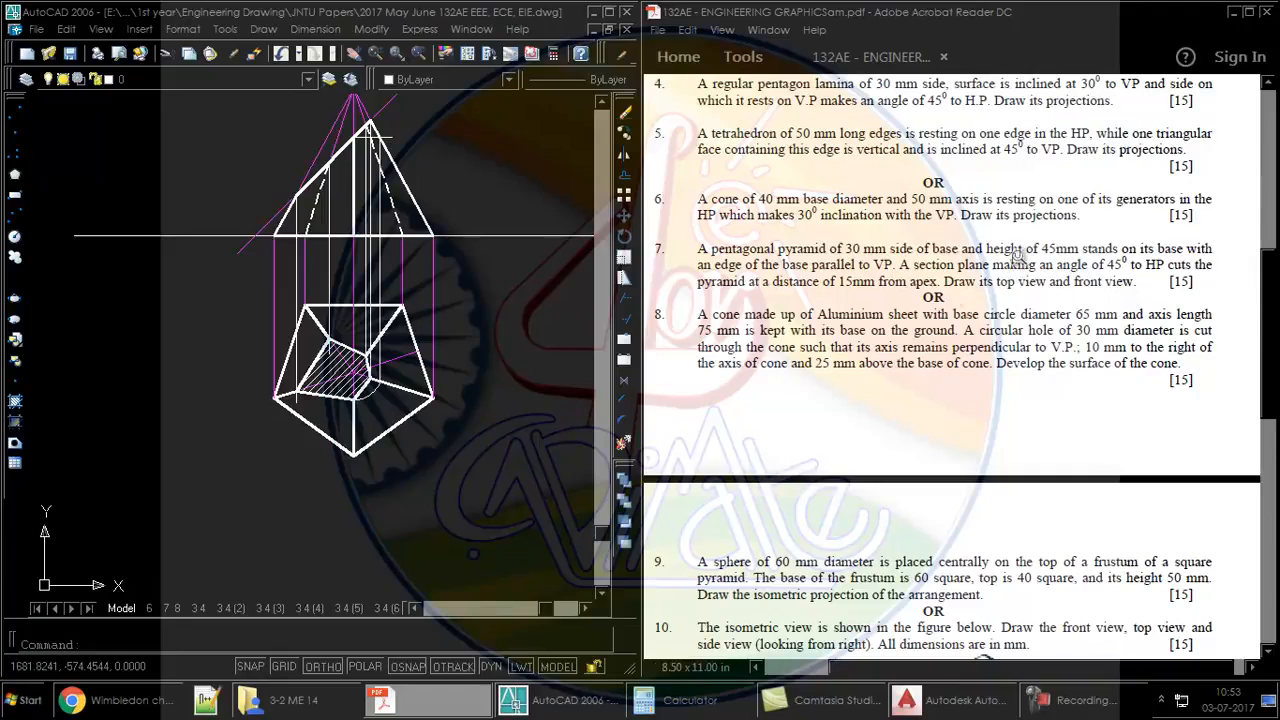
Step: Switch back to AutoCAD and copy the line type legend to the right of the pyramid's views
left_click(536, 350)
left_click(502, 349)
scroll(467, 322, "down", 5)
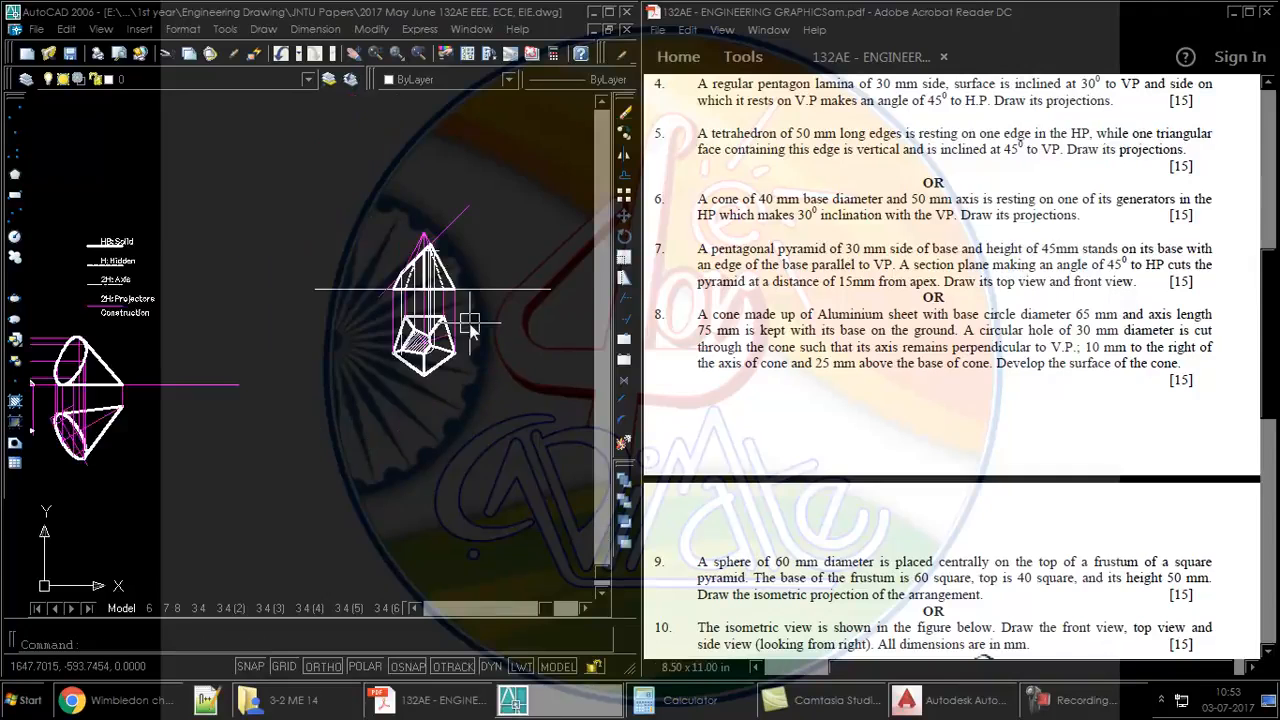
middle_click_drag(467, 322, 375, 335)
type("co")
left_click(490, 284)
left_click(409, 349)
key("space")
Step: Shorten the horizontal reference line on both sides so it extends only slightly past the pyramid's base
left_click(427, 352)
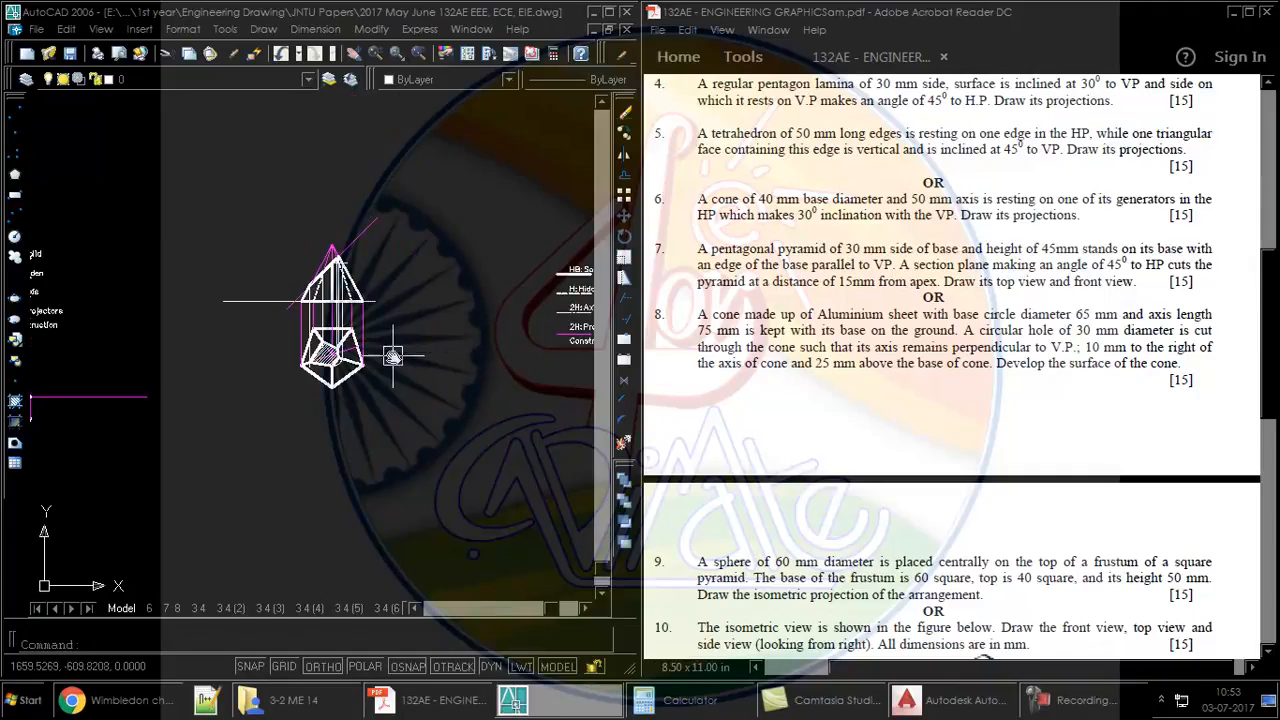
left_click(253, 390)
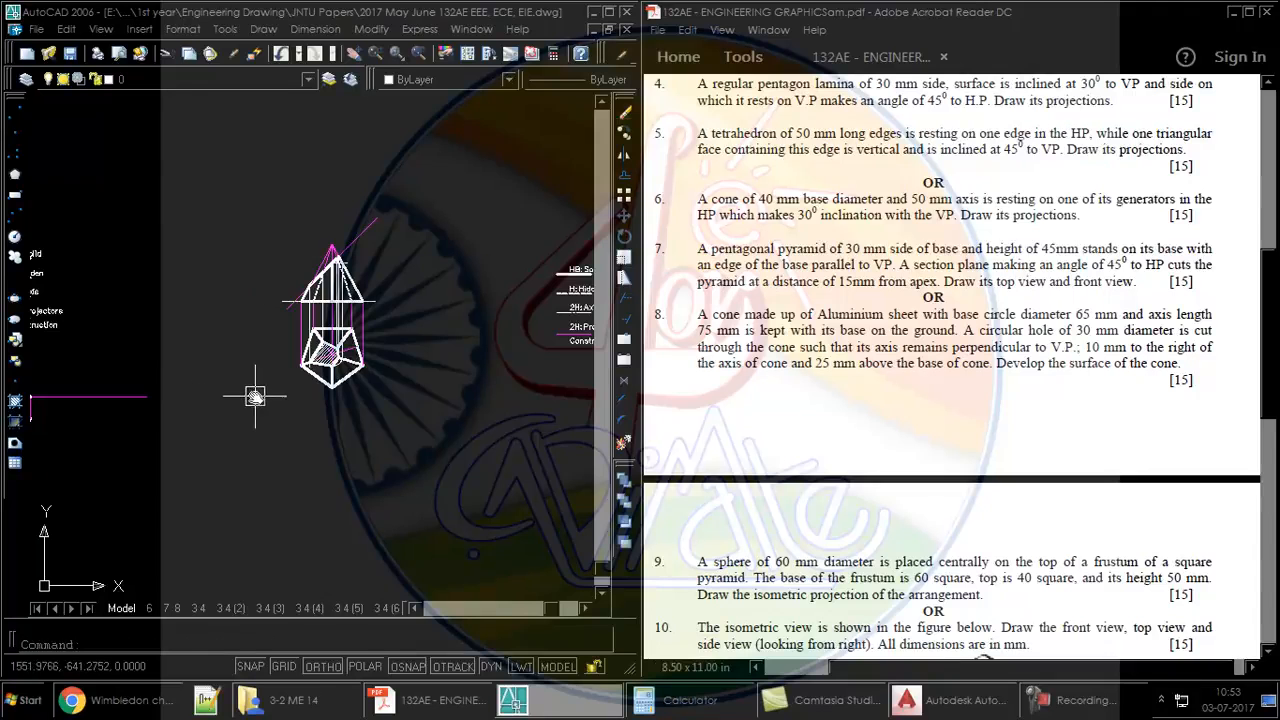
scroll(345, 300, "up", 5)
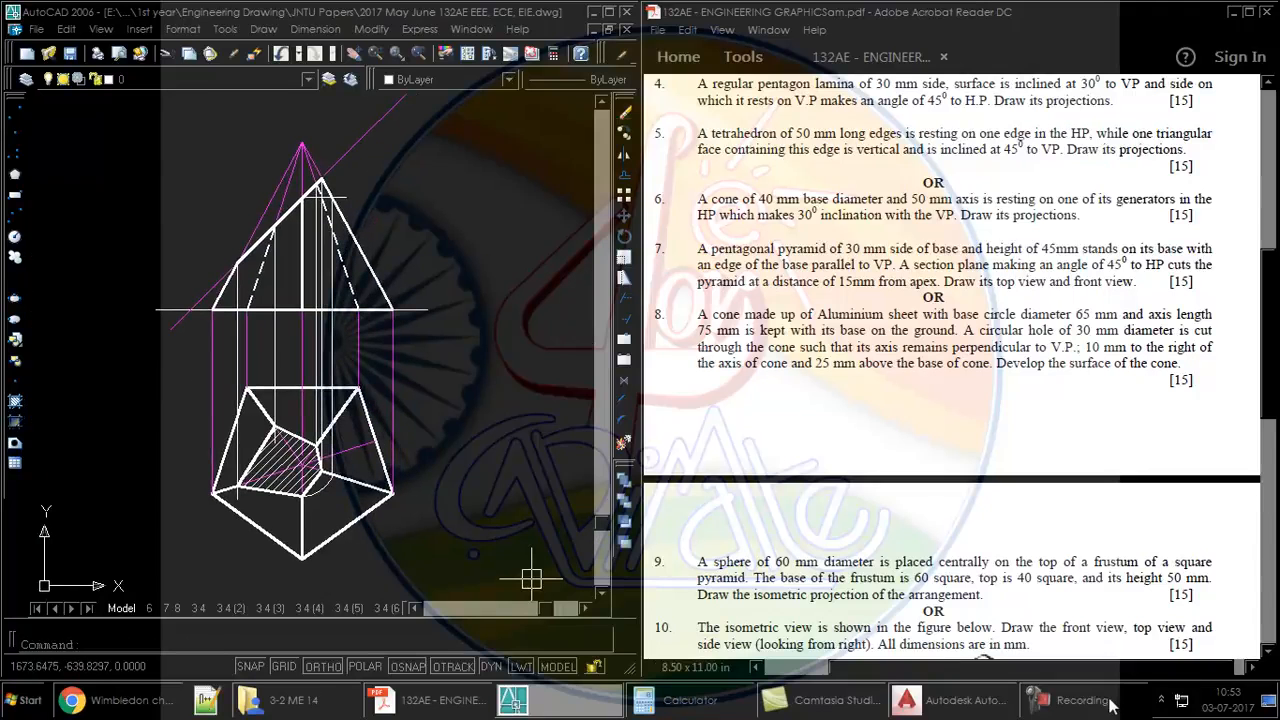